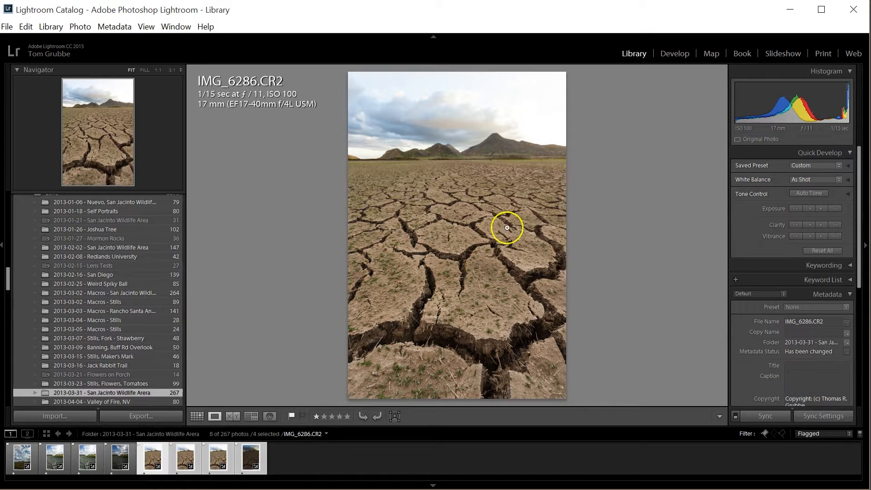
- Review the selected cracked-earth exposures and open all four as layers in one Photoshop document
click(185, 459)
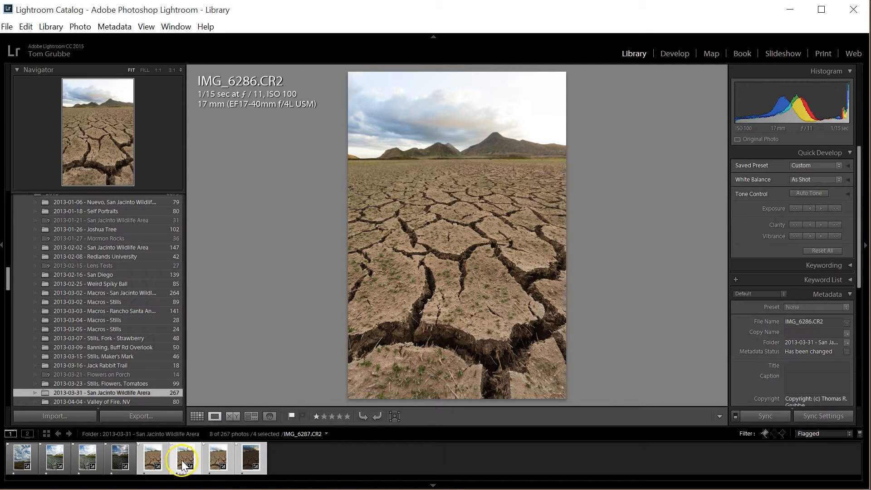
click(217, 458)
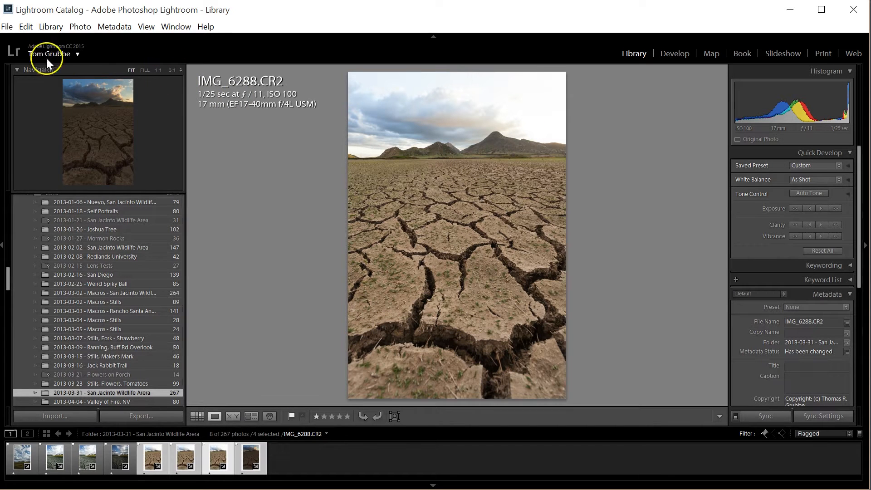
click(26, 27)
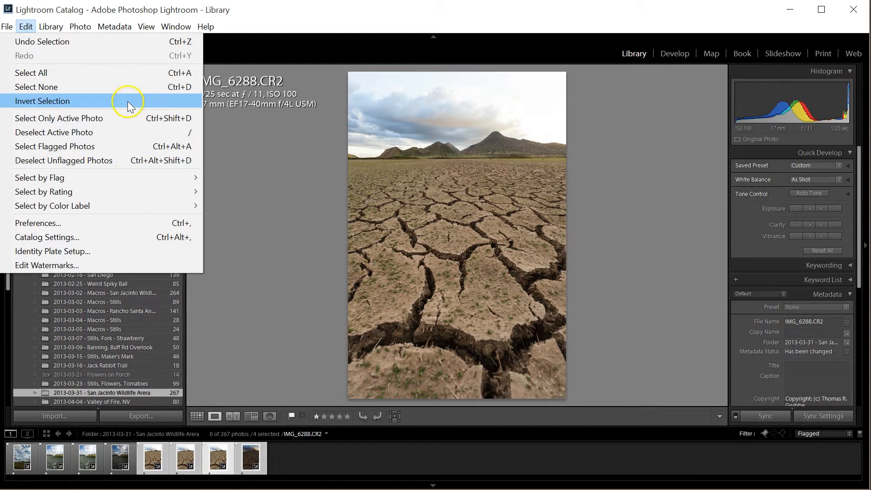
mouse_move(80, 26)
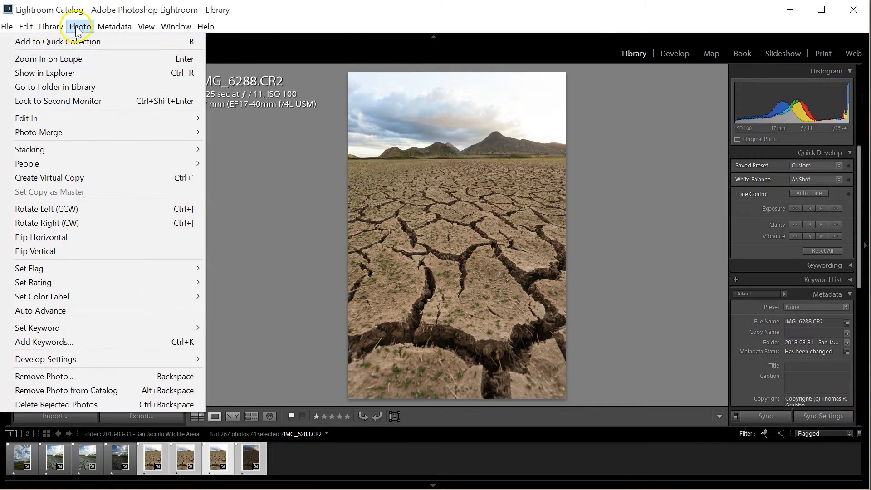
mouse_move(134, 124)
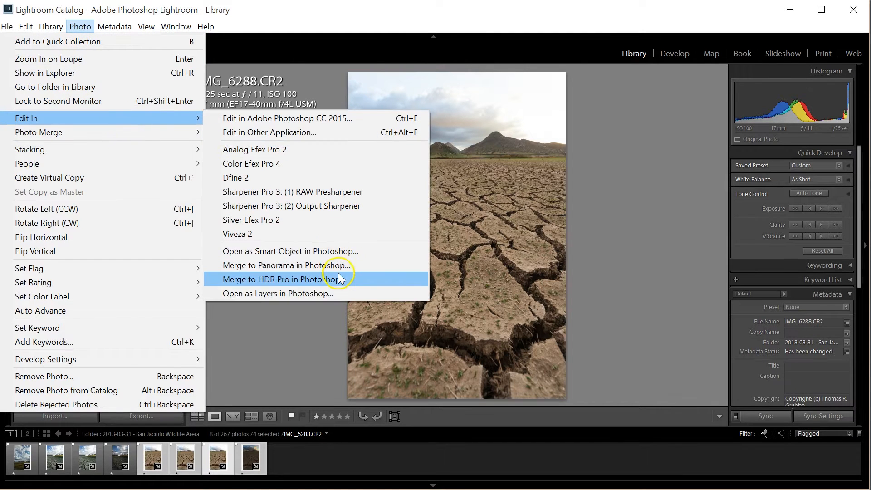
click(341, 294)
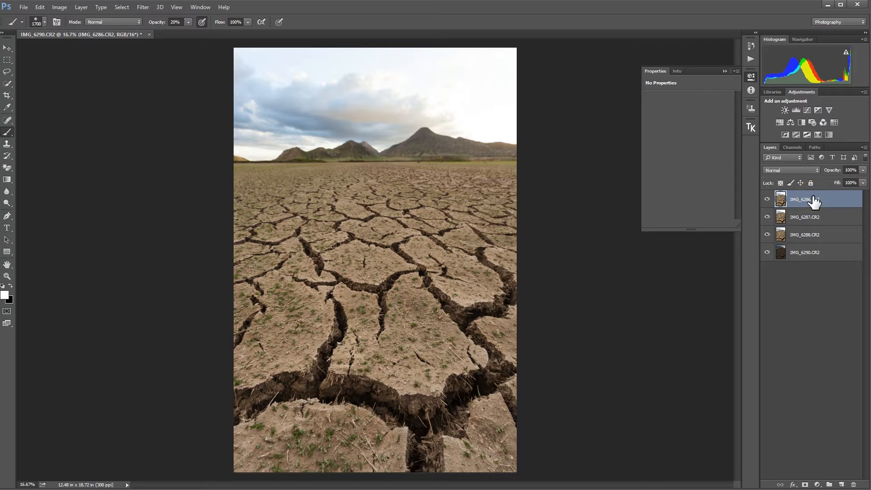
- Reverse the layer stack so IMG_6290.CR2 is on top, followed by IMG_6288.CR2, IMG_6287.CR2 and IMG_6286.CR2
drag(811, 200, 803, 267)
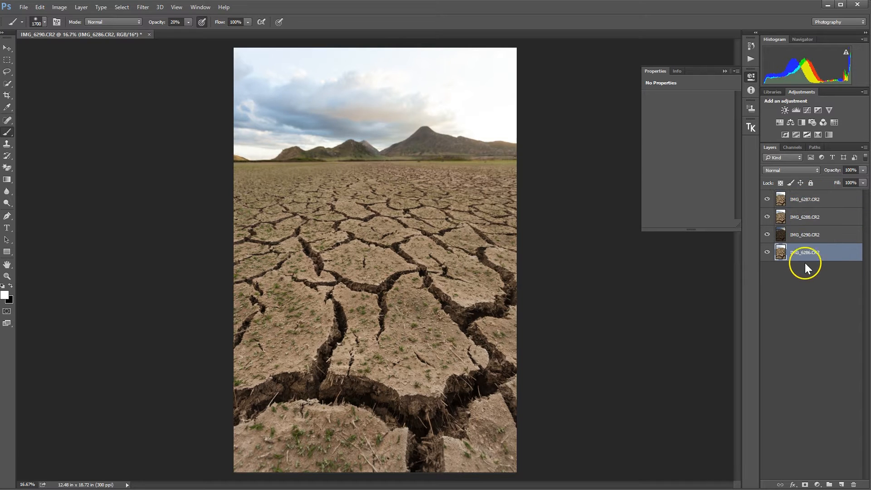
drag(799, 203, 798, 246)
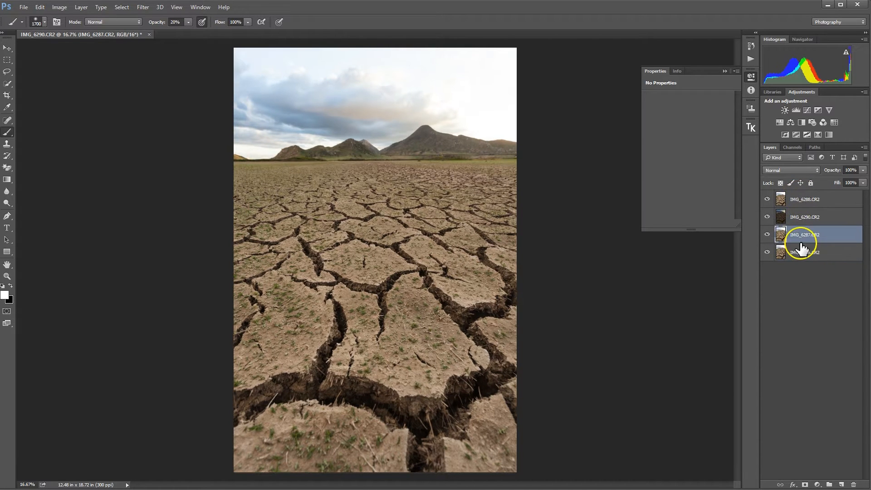
drag(805, 203, 805, 227)
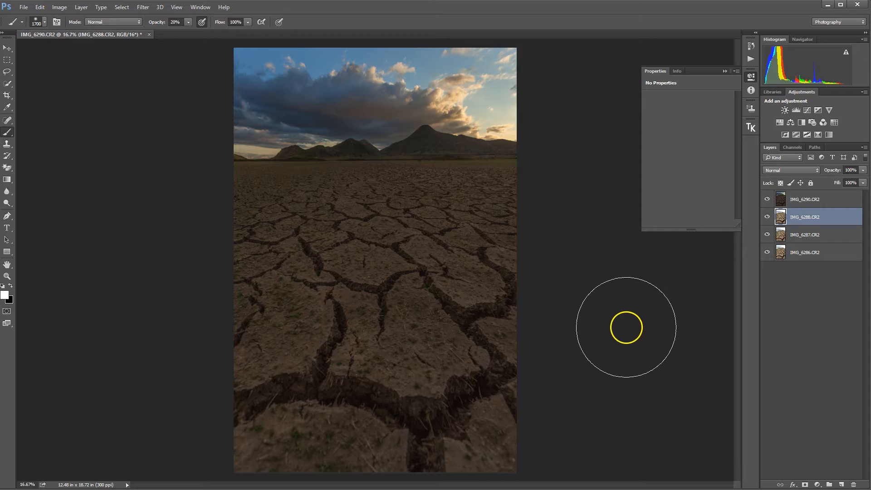
- Select all four layers and auto-align them using the Auto projection
click(801, 199)
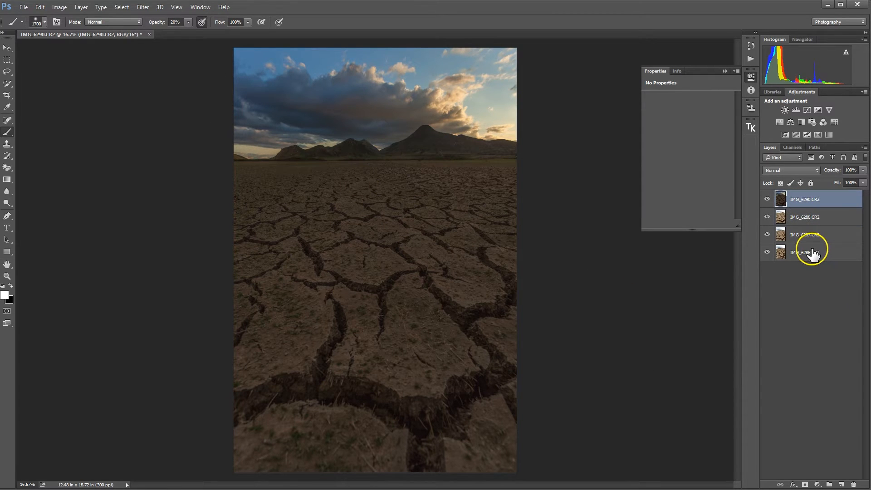
shift+click(812, 253)
click(41, 7)
click(118, 304)
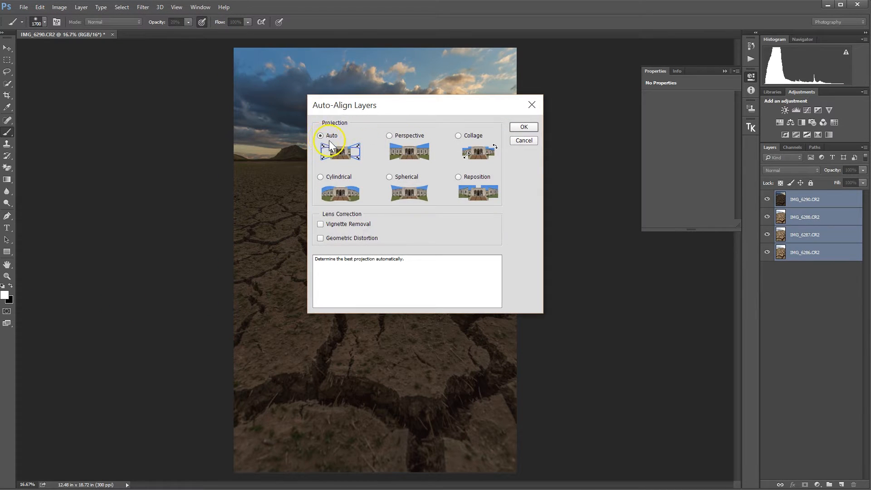
click(524, 127)
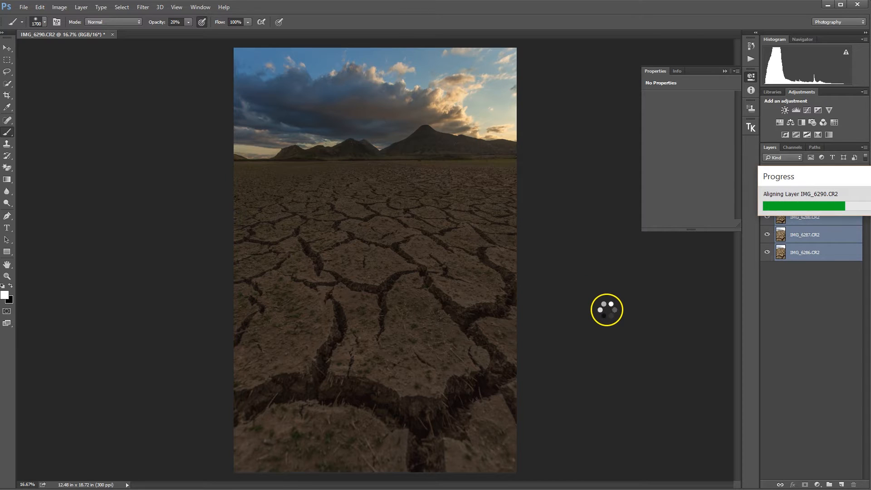
click(643, 327)
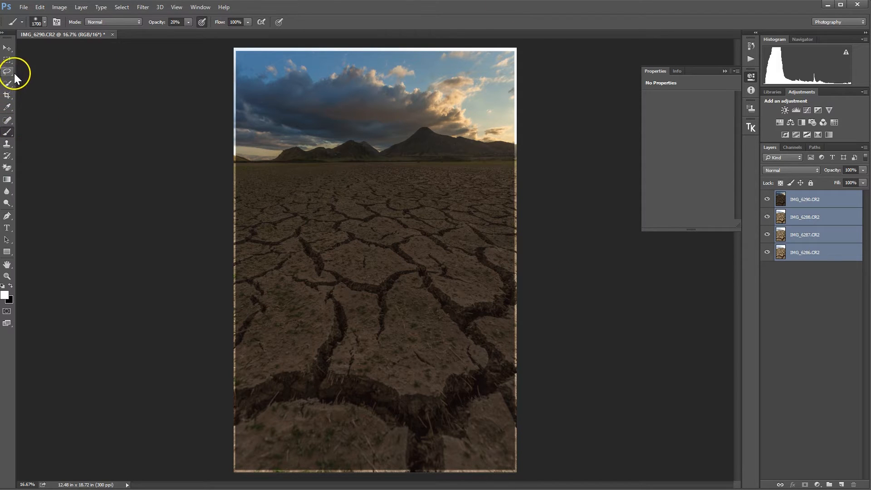
- Crop the image slightly at its original ratio to trim the uneven borders left around the aligned layers
click(7, 95)
drag(235, 49, 237, 51)
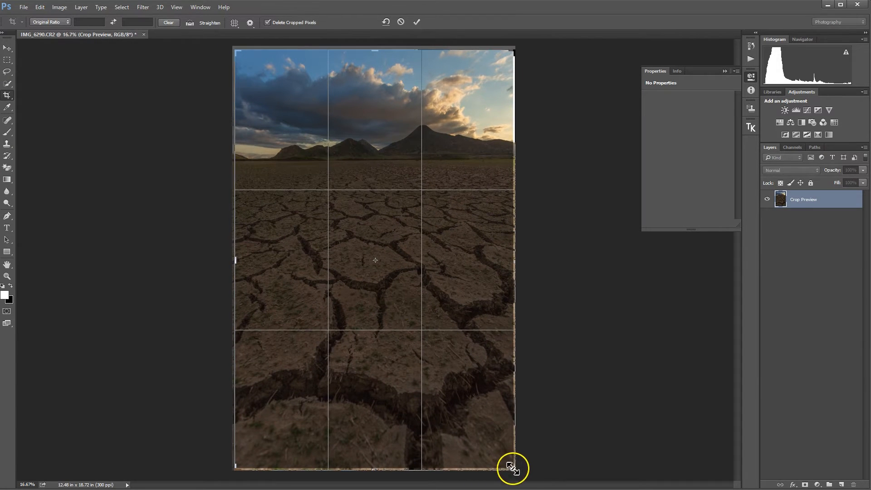
drag(511, 467, 508, 464)
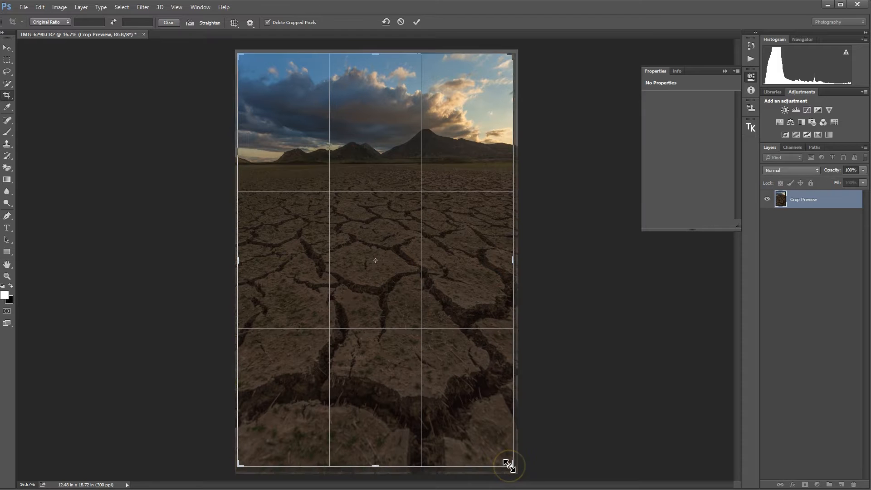
key(Return)
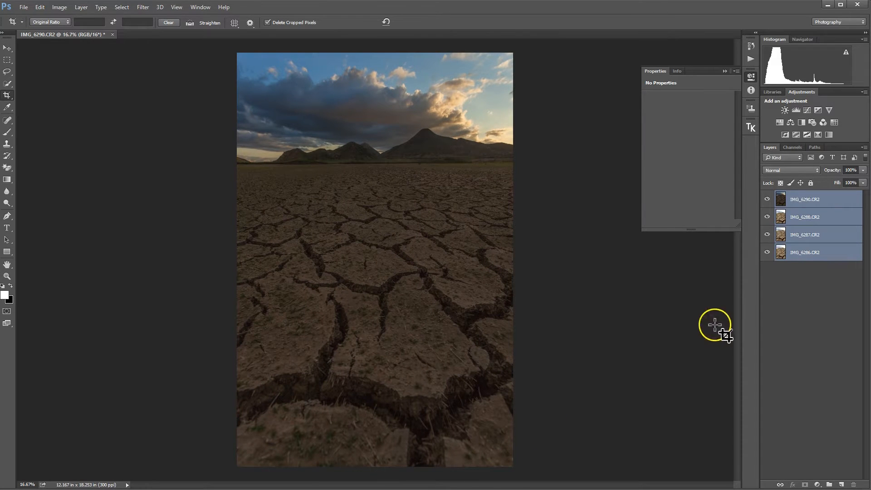
- Auto-blend IMG_6288.CR2, IMG_6287.CR2 and IMG_6286.CR2 with Stack Images, Seamless Tones and Colors, and Content Aware Fill Transparent Areas
click(809, 214)
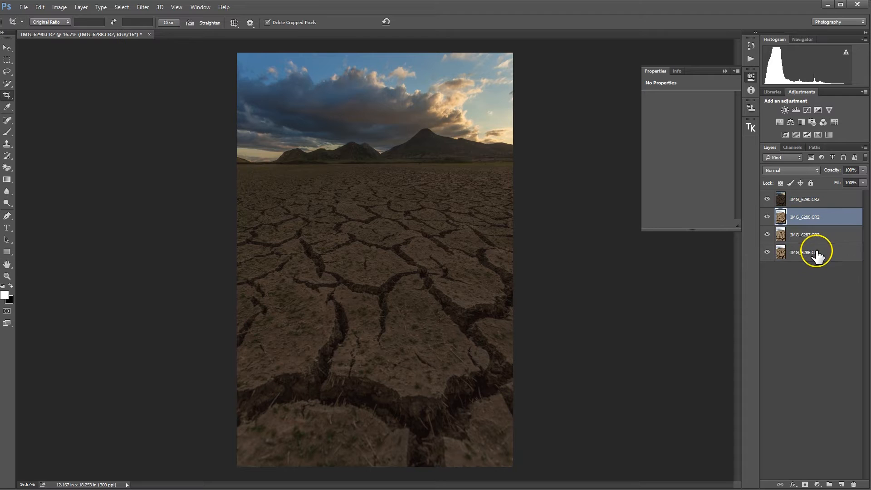
click(816, 257)
shift+click(812, 217)
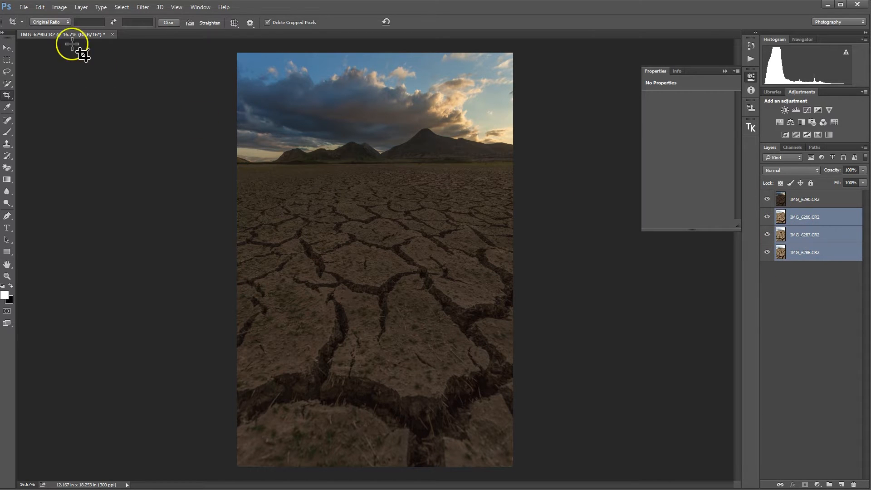
click(44, 7)
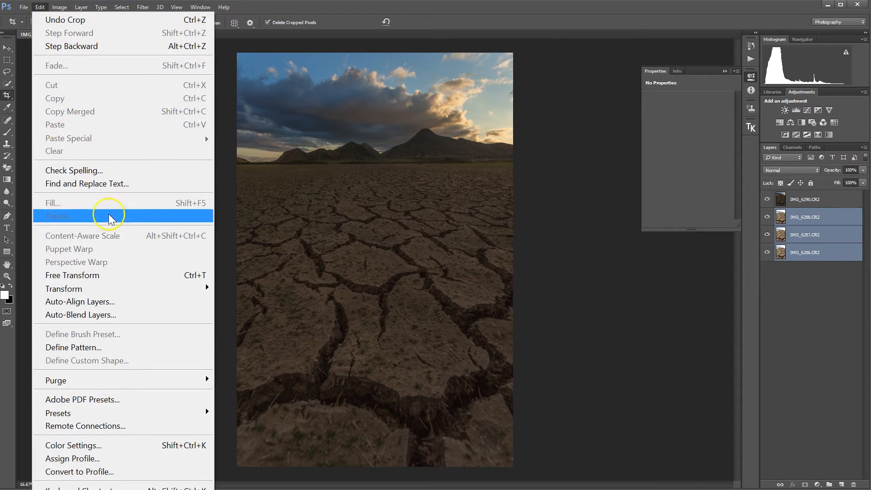
click(128, 315)
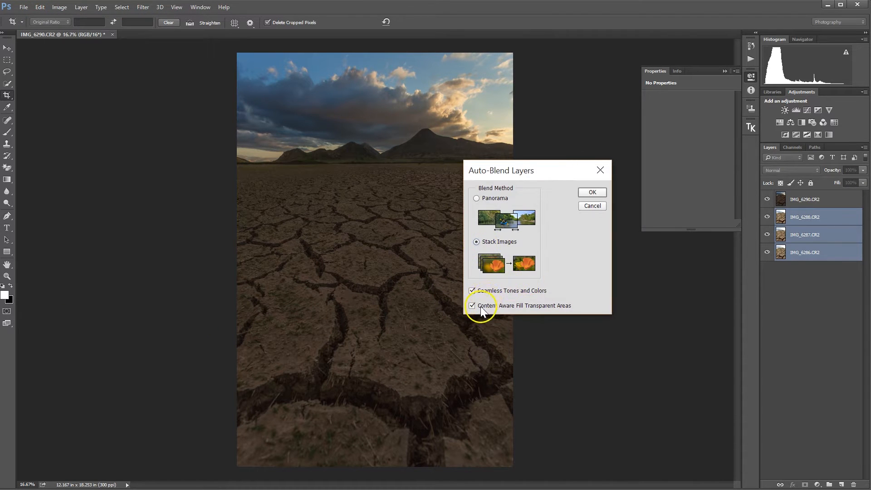
click(594, 191)
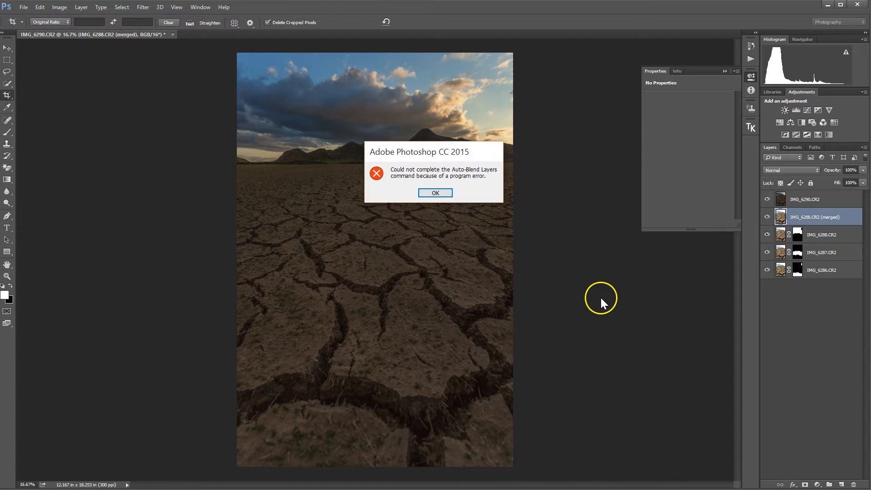
click(442, 196)
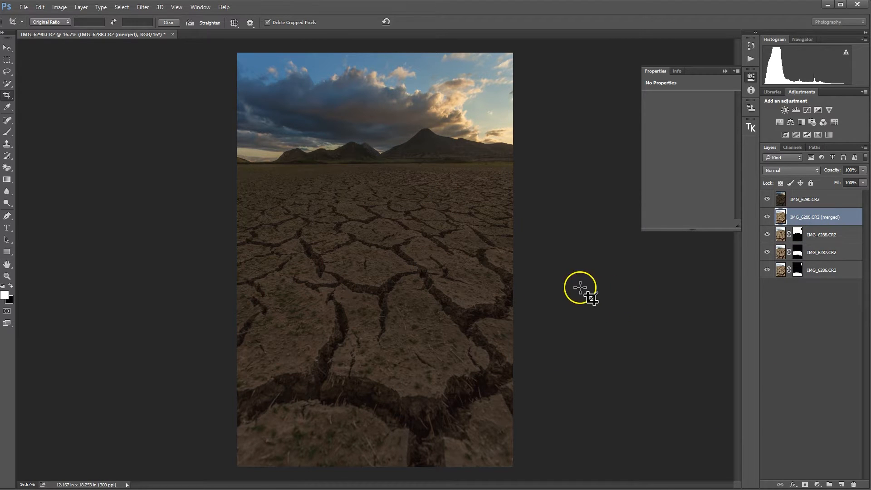
- Hide the dark IMG_6290.CR2 layer and examine the focus-blended ground and mountains up close for sharpness
click(767, 199)
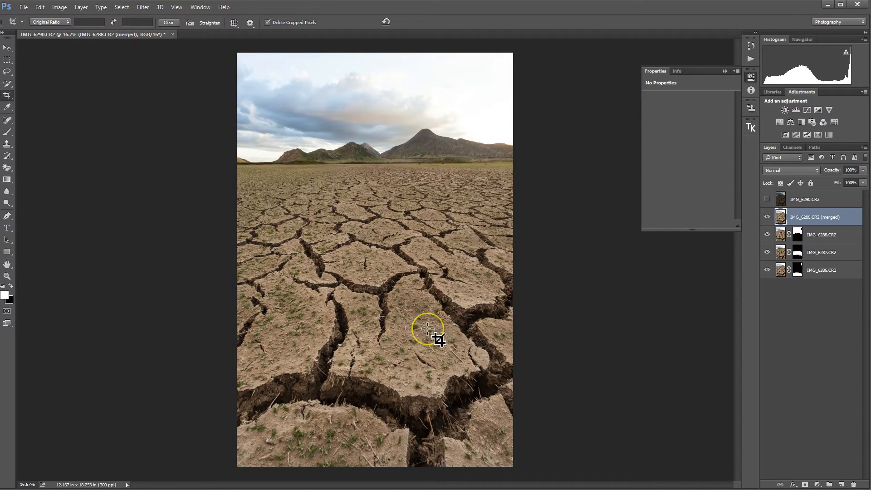
key(ctrl+plus)
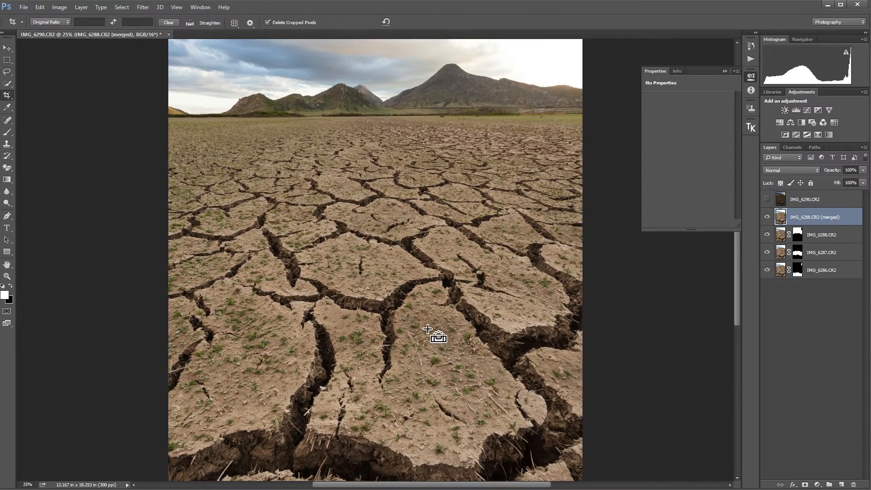
key(ctrl+plus)
click(388, 404)
drag(388, 404, 361, 311)
mouse_move(349, 263)
mouse_down()
mouse_move(400, 224)
mouse_move(352, 303)
mouse_move(344, 248)
mouse_move(336, 363)
mouse_move(344, 312)
mouse_move(345, 359)
mouse_move(352, 274)
mouse_up()
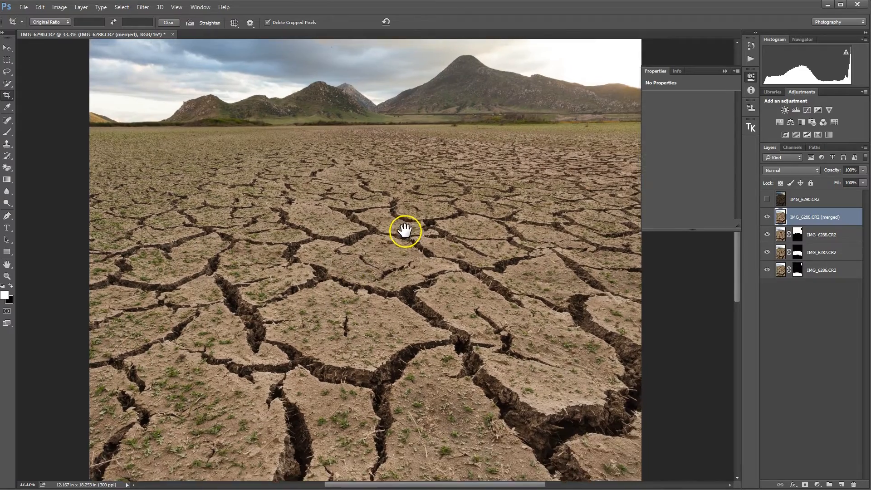
drag(404, 230, 393, 255)
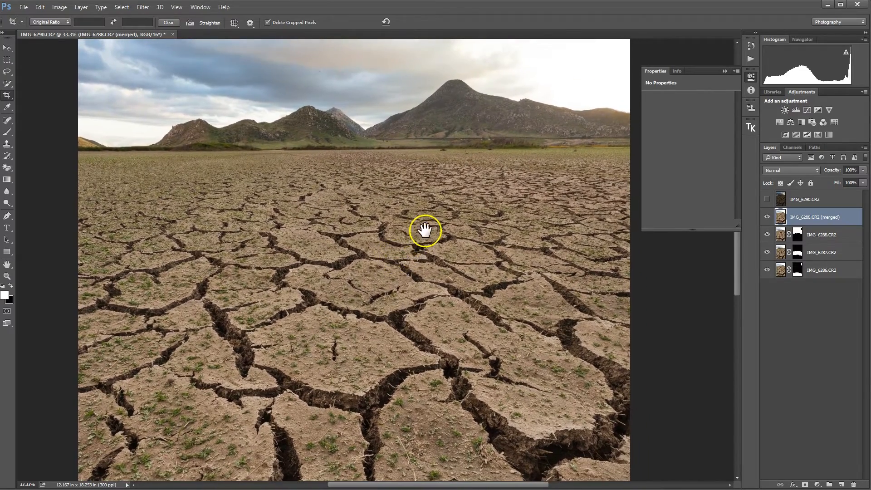
drag(397, 344, 408, 85)
drag(401, 264, 402, 386)
drag(425, 235, 410, 311)
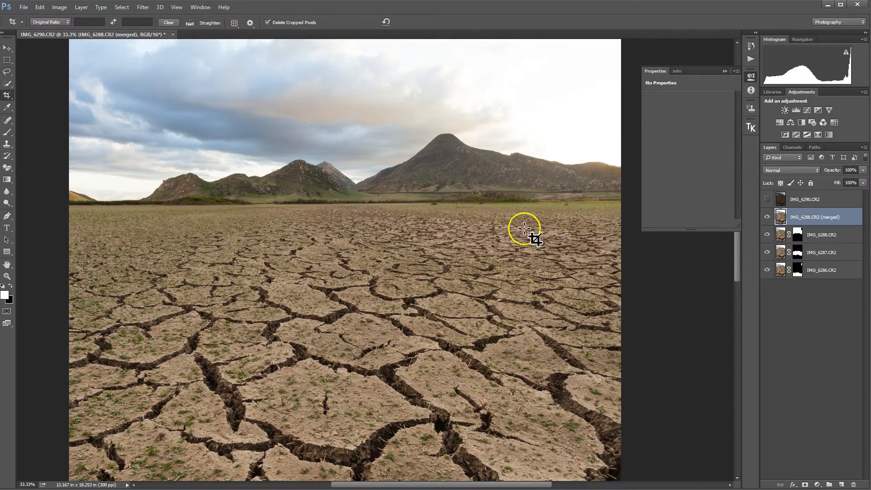
key(ctrl+0)
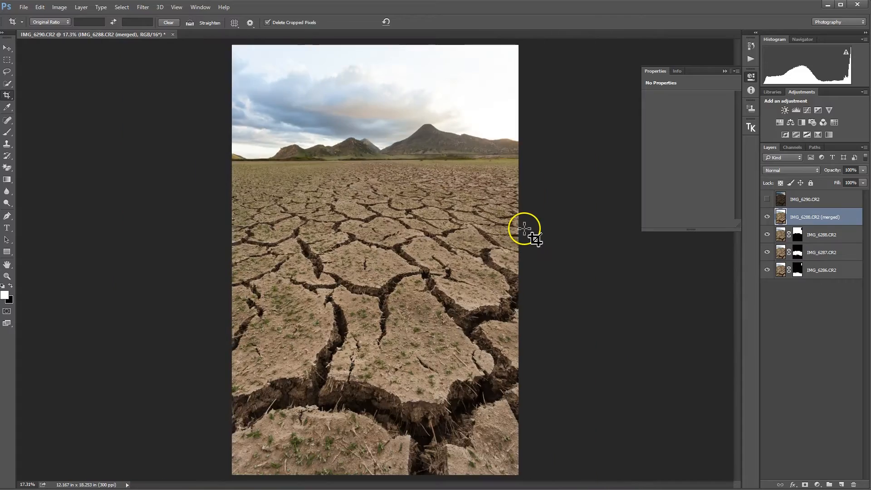
- Show the IMG_6290.CR2 layer again and add a black layer mask that hides its content
click(766, 201)
click(809, 202)
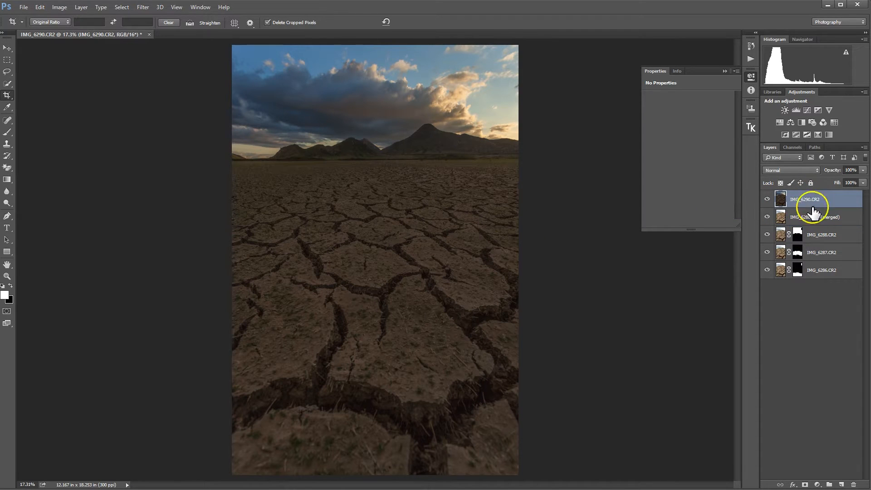
alt+click(805, 485)
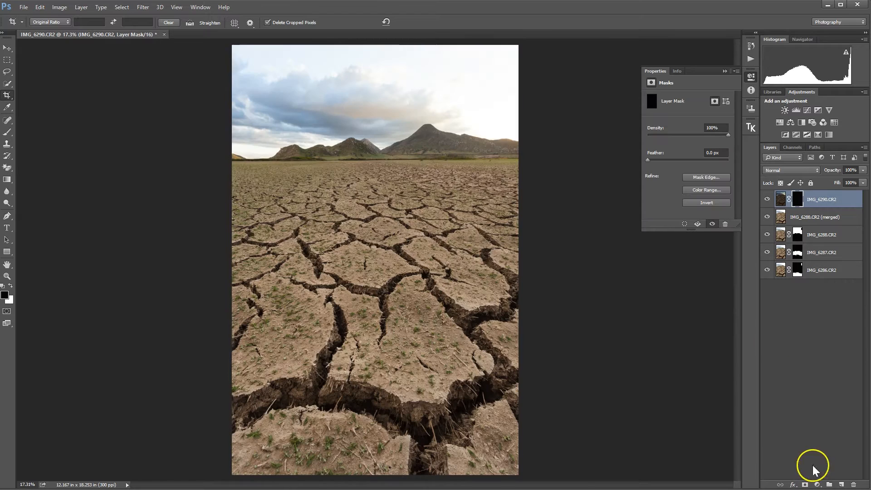
- Select the whole sky above the mountains with the Quick Selection tool and make white the foreground colour for the brush
click(7, 83)
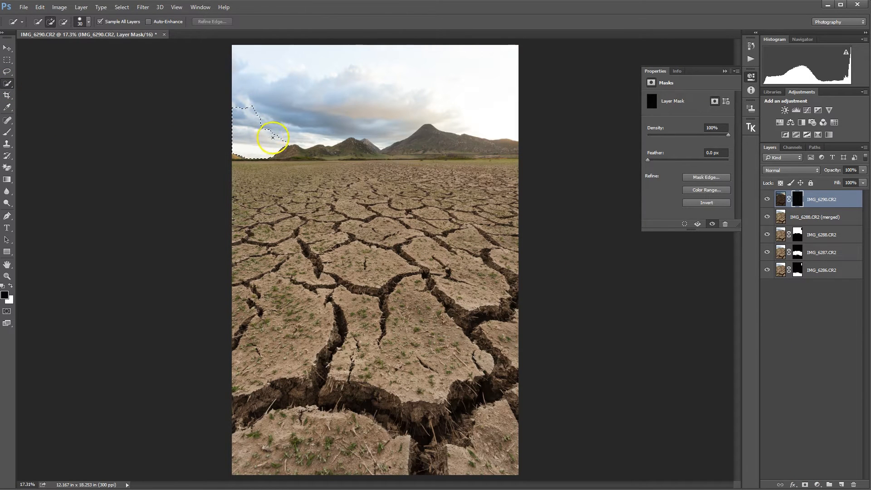
drag(349, 111, 426, 91)
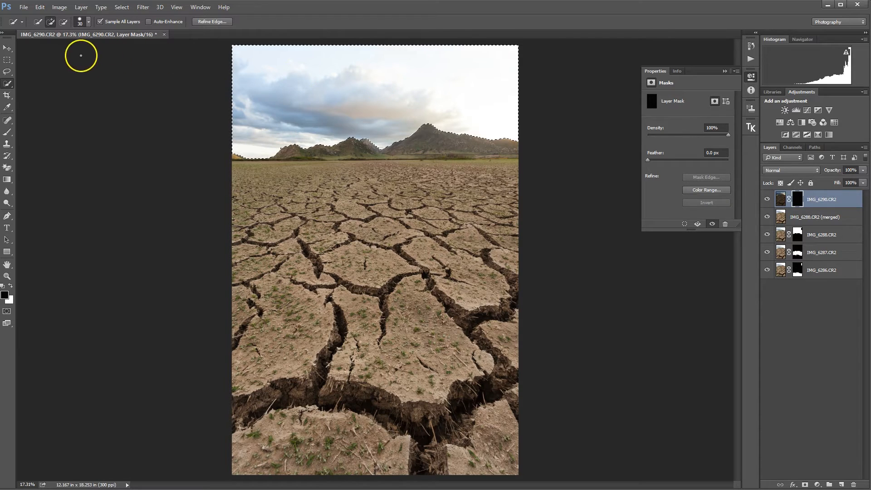
click(9, 132)
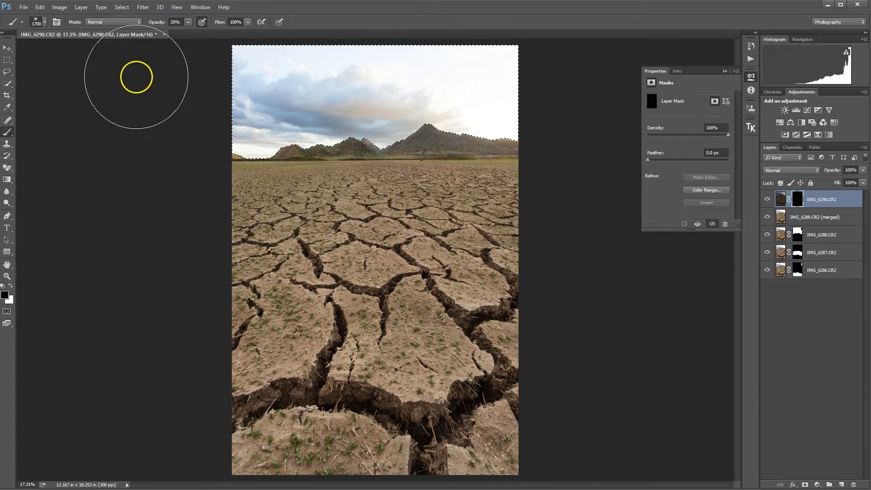
key(x)
- Soften the edge of the sky selection with Refine Edge, using a feather of 159.8 px and output to Selection
click(7, 84)
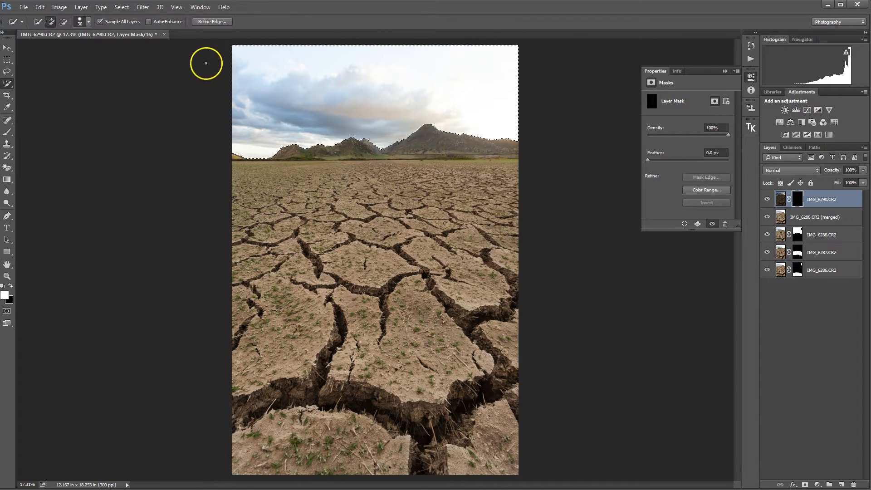
click(209, 22)
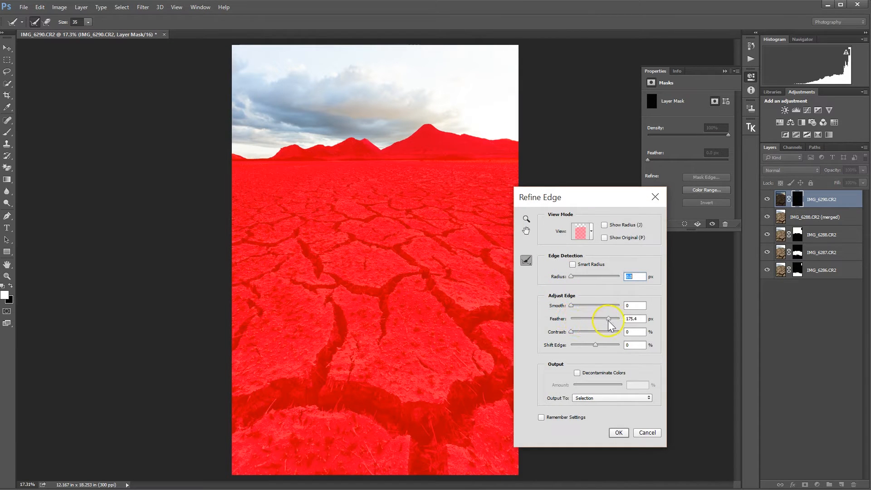
drag(614, 323, 608, 321)
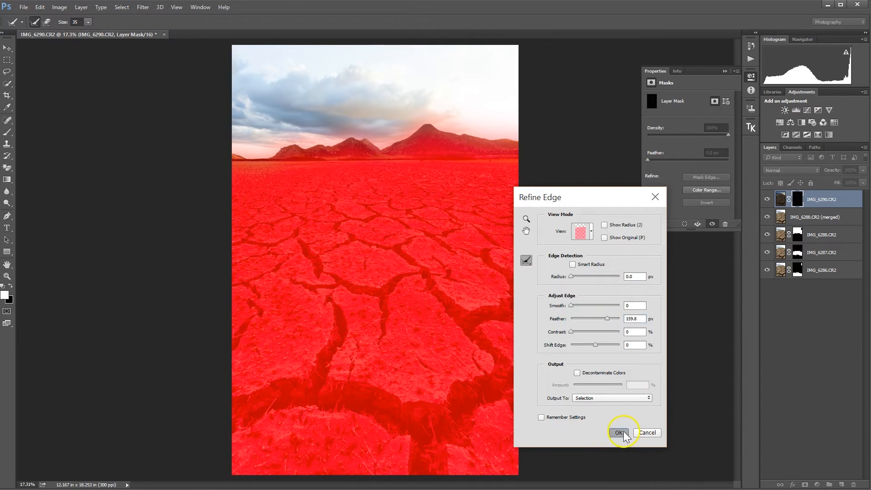
click(619, 432)
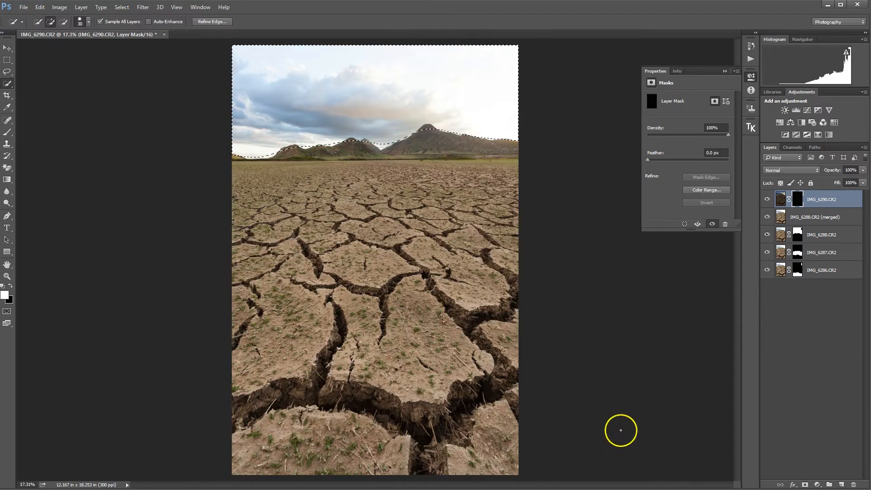
- Paint the selected sky white on the IMG_6290.CR2 layer mask with the brush at 100% opacity, and deselect
click(6, 132)
drag(267, 91, 464, 124)
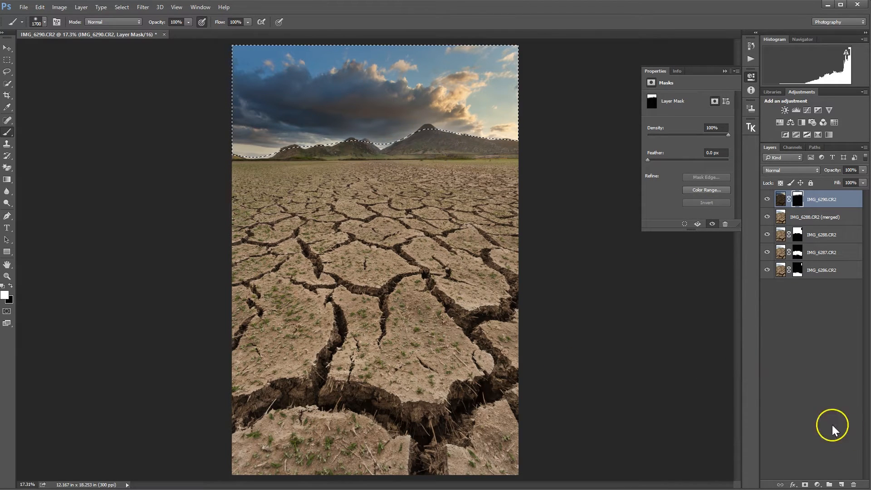
key(ctrl+d)
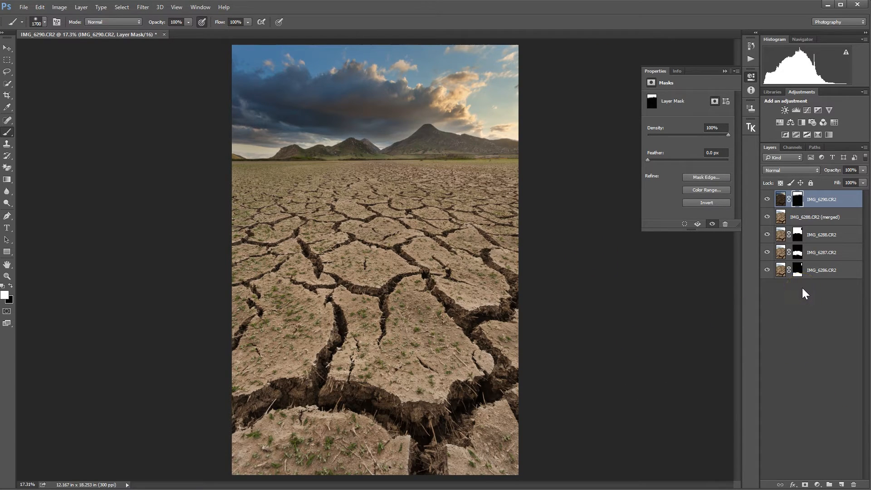
- Add a Curves adjustment layer above all layers, shape a gentle contrast S-curve, and set the layer's opacity to 92%
click(806, 112)
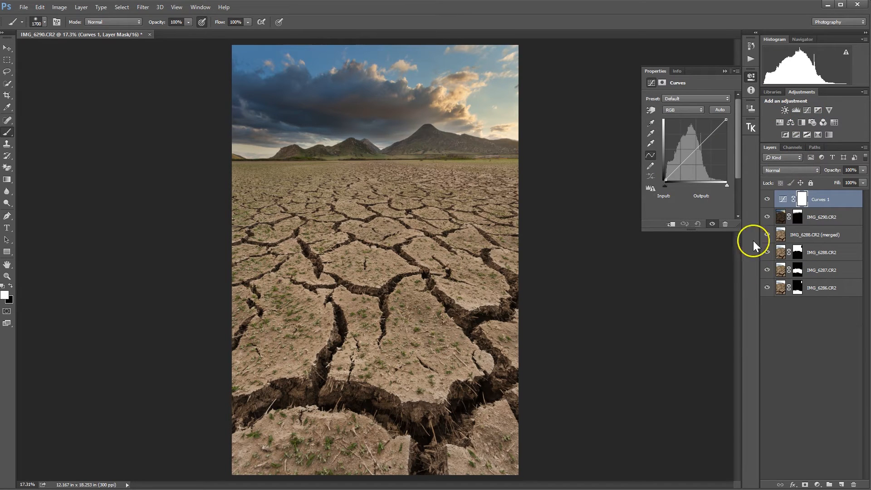
drag(702, 143, 699, 140)
drag(679, 157, 683, 162)
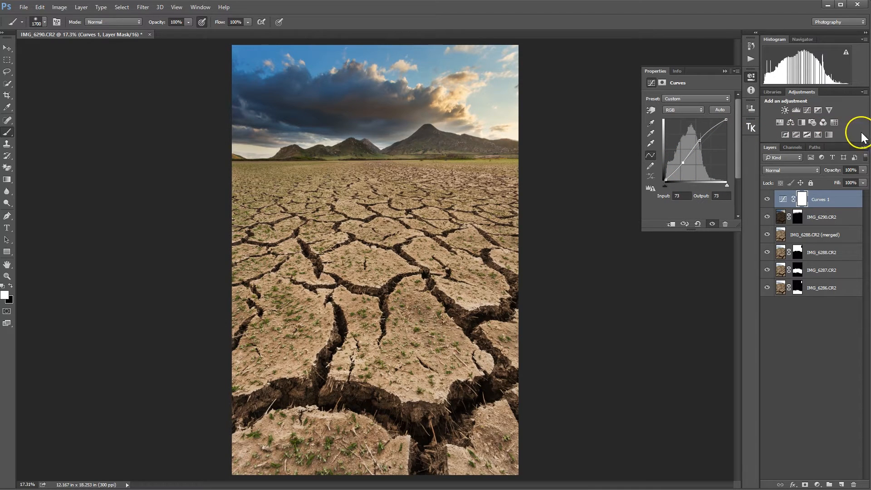
drag(828, 181, 859, 181)
click(827, 199)
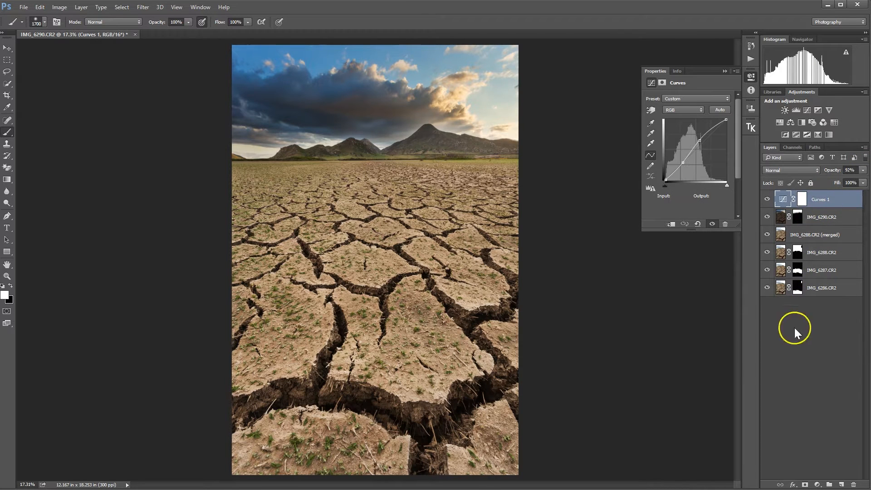
- Create a new empty layer above the Curves adjustment and set its blend mode to Soft Light
click(842, 484)
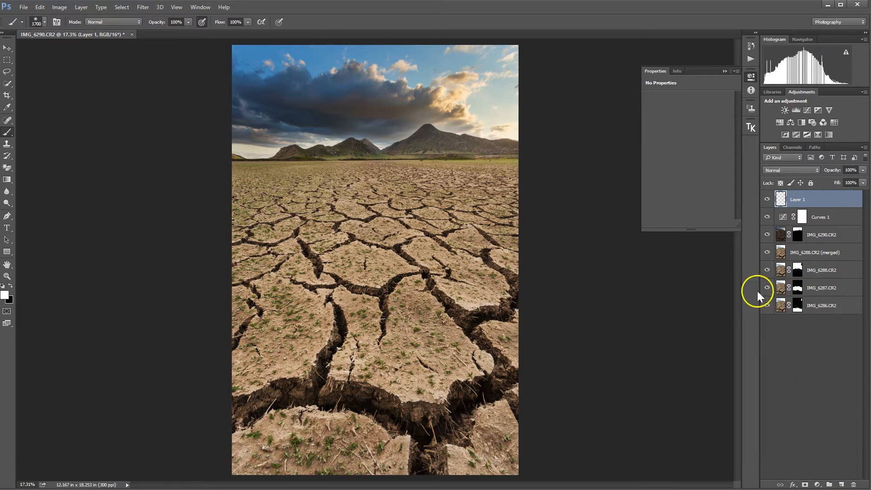
click(796, 172)
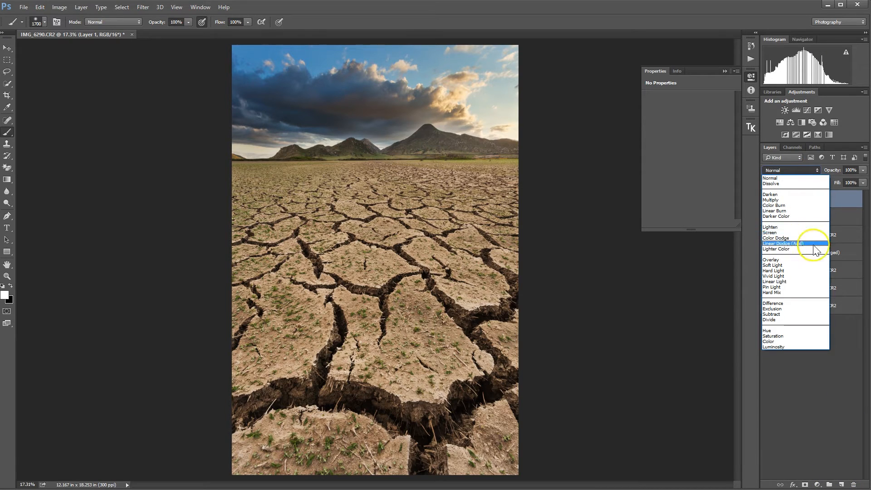
click(799, 269)
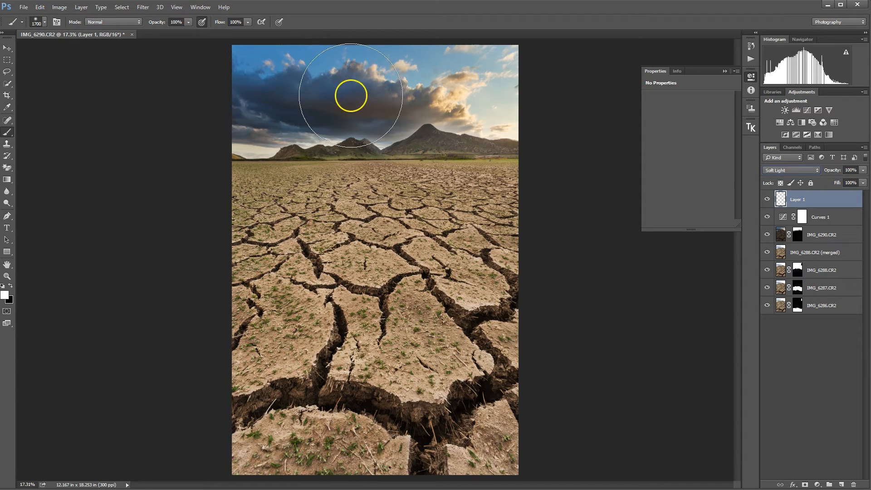
- Lighten the dark clouds and nearby mountains by painting white on the Soft Light layer with a 10% opacity brush
click(332, 83)
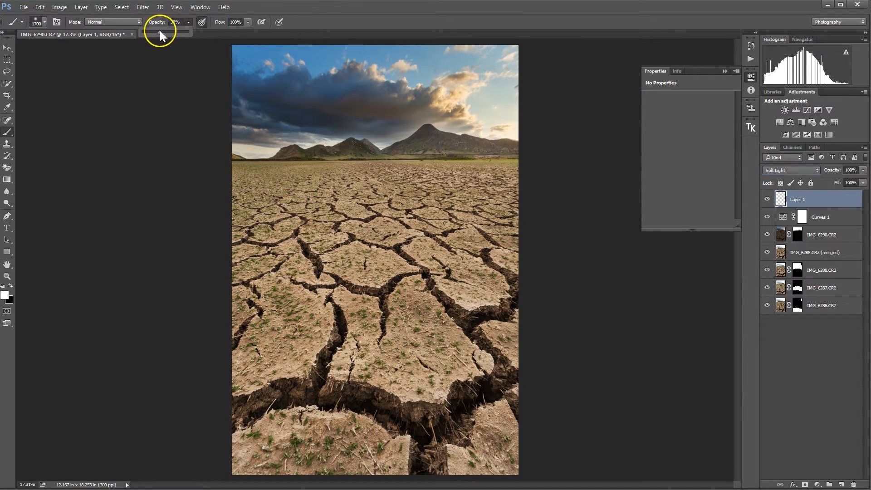
click(309, 100)
mouse_move(387, 114)
mouse_down()
mouse_move(274, 118)
mouse_move(364, 118)
mouse_move(327, 149)
mouse_up()
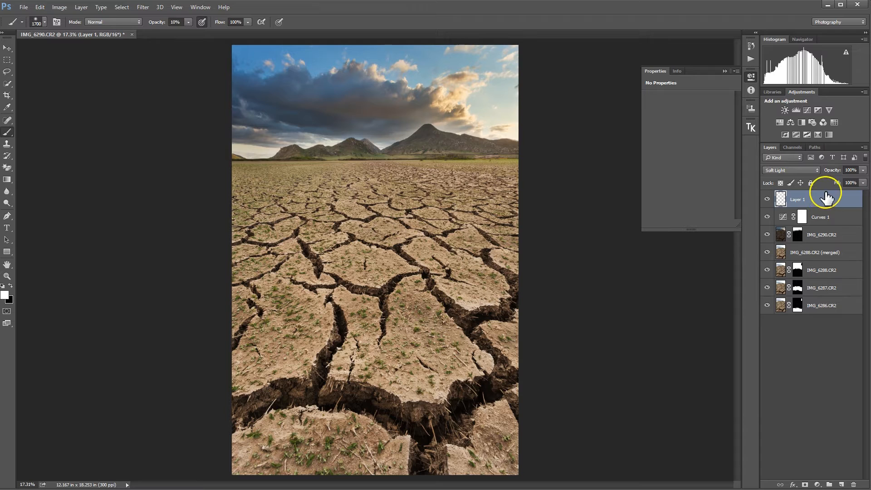
- Stamp all visible layers into a new top layer, set it to Multiply, and add a black layer mask that hides it
key(ctrl+alt+shift+e)
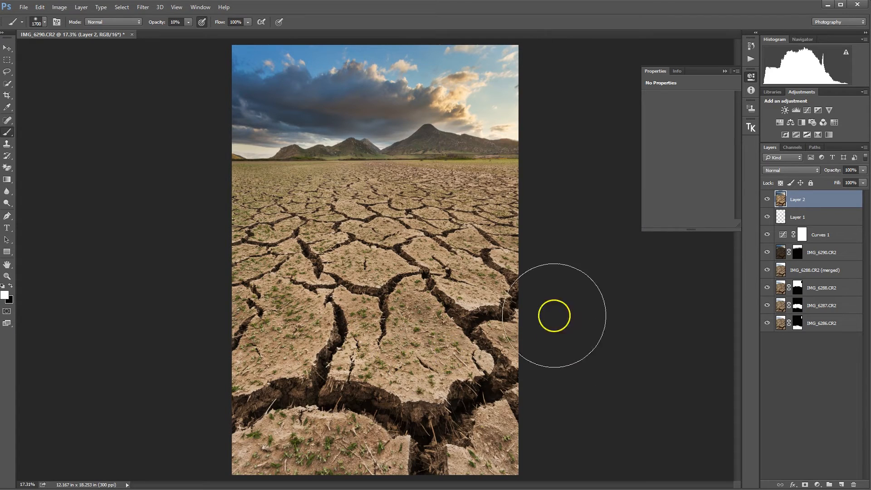
click(784, 169)
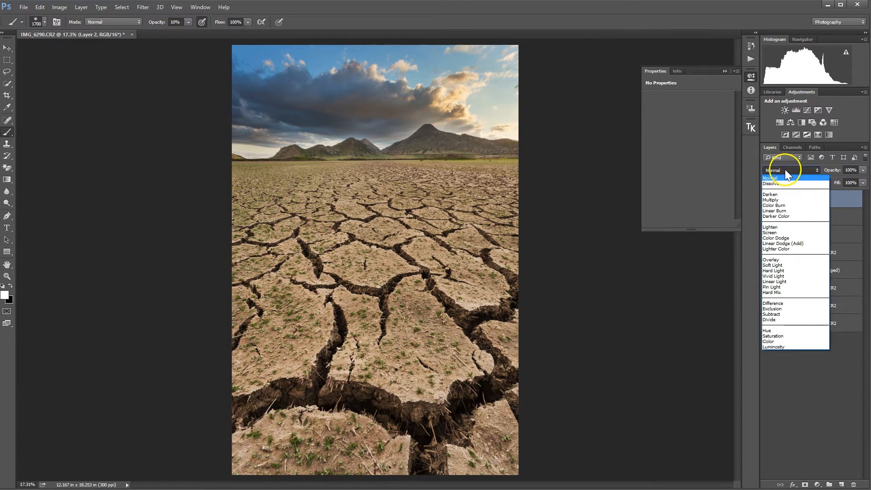
click(798, 200)
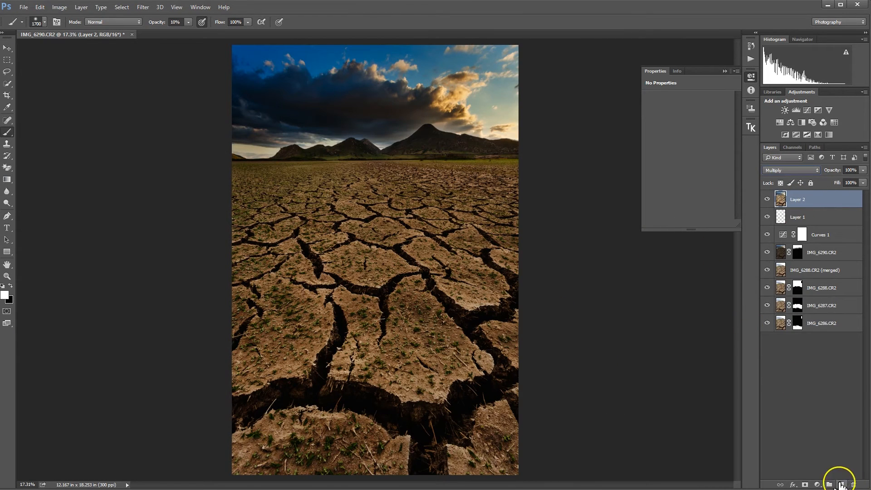
alt+click(805, 484)
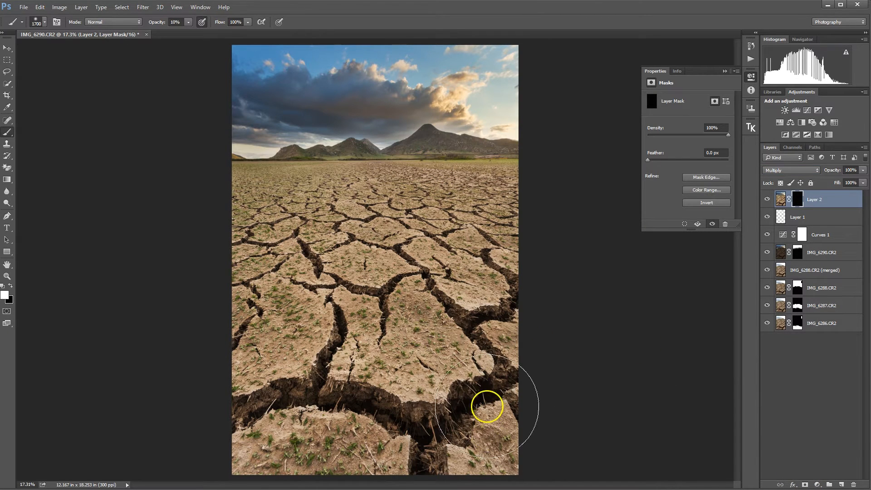
- Darken the foreground and side edges of the ground by painting white on the Multiply layer's mask at 100% brush opacity
key(0)
mouse_move(349, 453)
mouse_down()
mouse_move(257, 416)
mouse_move(239, 311)
mouse_move(414, 434)
mouse_move(525, 297)
mouse_move(532, 255)
mouse_move(443, 475)
mouse_move(263, 352)
mouse_move(243, 230)
mouse_move(251, 285)
mouse_up()
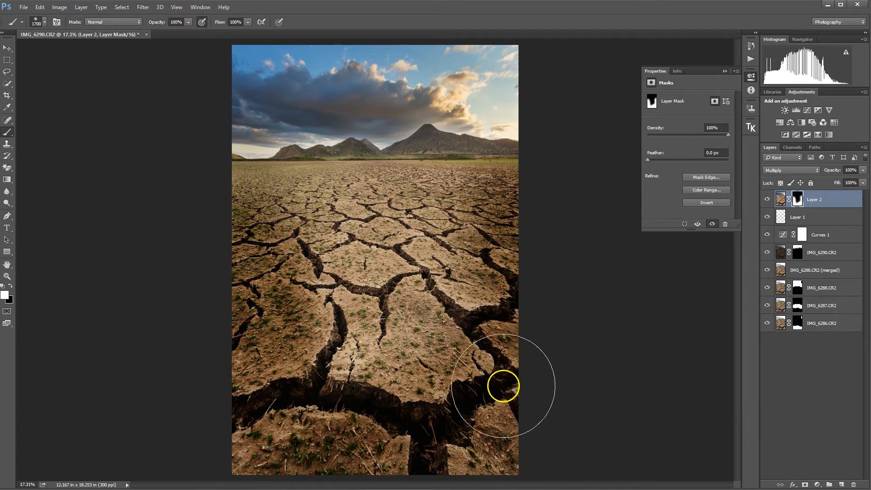
click(312, 384)
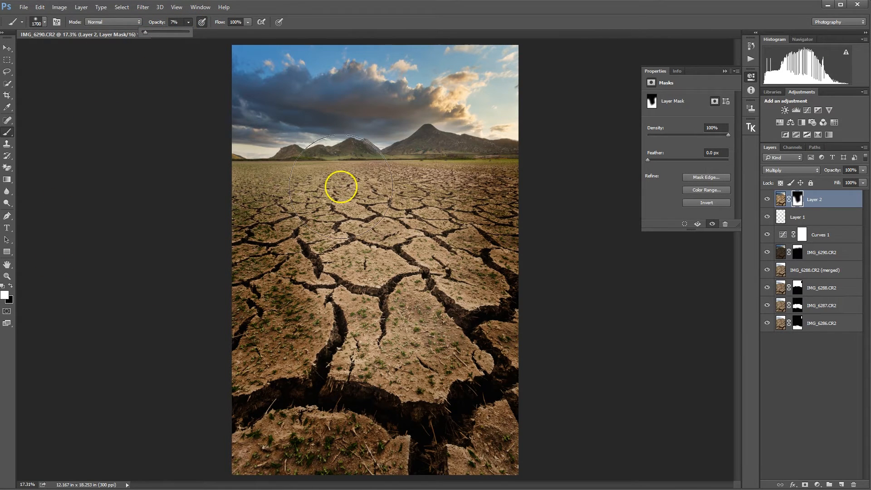
- Soften the vignette by painting black on the Multiply layer's mask at 7% brush opacity, and set the layer's opacity to 83%
click(10, 285)
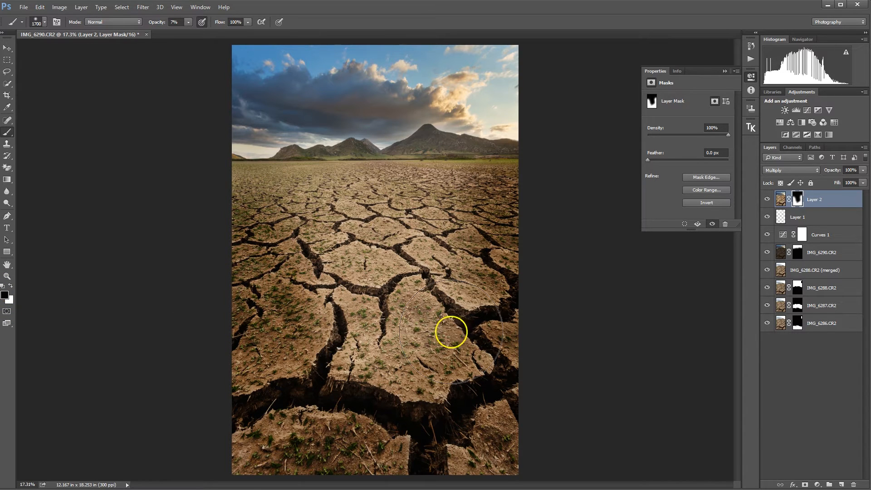
mouse_move(451, 222)
mouse_down()
mouse_move(482, 224)
mouse_move(474, 193)
mouse_move(481, 244)
mouse_move(488, 210)
mouse_move(497, 290)
mouse_move(461, 400)
mouse_move(296, 364)
mouse_move(278, 266)
mouse_move(275, 293)
mouse_move(389, 420)
mouse_move(415, 414)
mouse_move(277, 314)
mouse_move(283, 224)
mouse_move(455, 238)
mouse_move(484, 195)
mouse_move(495, 198)
mouse_move(476, 140)
mouse_move(467, 63)
mouse_move(264, 311)
mouse_move(476, 402)
mouse_move(292, 158)
mouse_move(317, 72)
mouse_move(570, 340)
mouse_move(272, 194)
mouse_move(289, 326)
mouse_move(306, 373)
mouse_move(383, 431)
mouse_move(474, 381)
mouse_move(480, 206)
mouse_move(505, 327)
mouse_move(378, 406)
mouse_move(299, 346)
mouse_move(278, 312)
mouse_move(286, 257)
mouse_move(330, 373)
mouse_move(414, 301)
mouse_move(325, 336)
mouse_move(277, 290)
mouse_move(274, 255)
mouse_move(351, 430)
mouse_move(468, 314)
mouse_move(478, 237)
mouse_move(470, 199)
mouse_move(457, 393)
mouse_move(344, 414)
mouse_move(309, 369)
mouse_move(295, 313)
mouse_move(336, 422)
mouse_up()
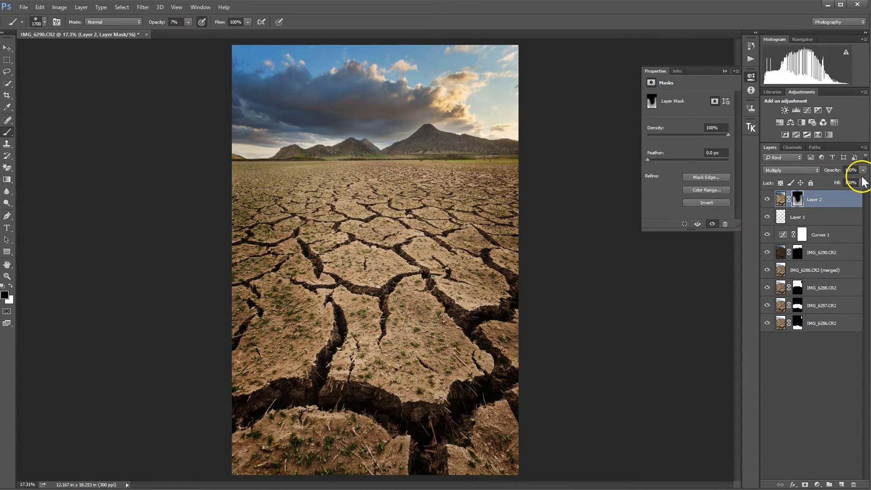
mouse_move(849, 184)
mouse_down()
mouse_move(836, 188)
mouse_move(855, 181)
mouse_up()
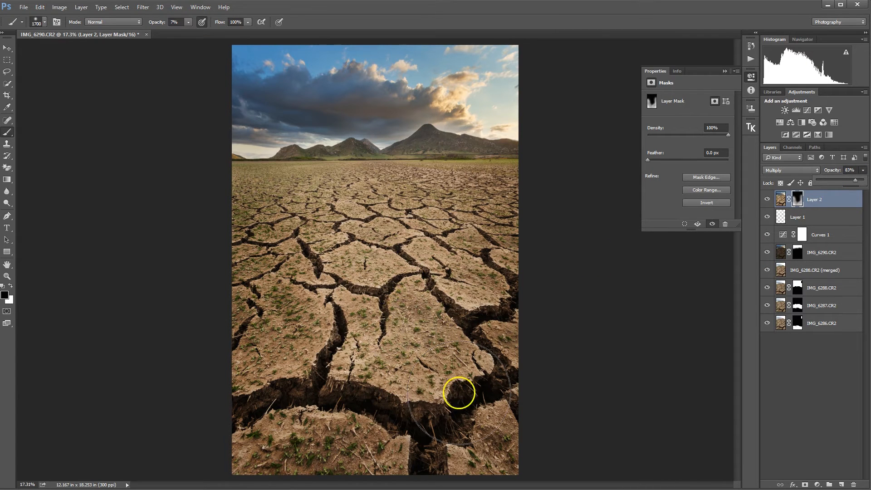
click(644, 342)
drag(644, 342, 628, 350)
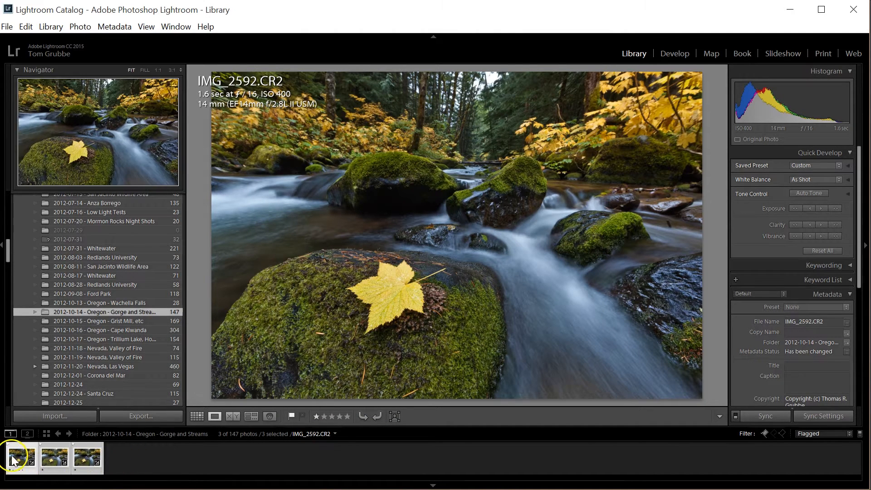
- In Lightroom, compare the stream exposures IMG_2592.CR2, IMG_2593.CR2 and IMG_2594.CR2 for differences in brightness and focus
click(54, 458)
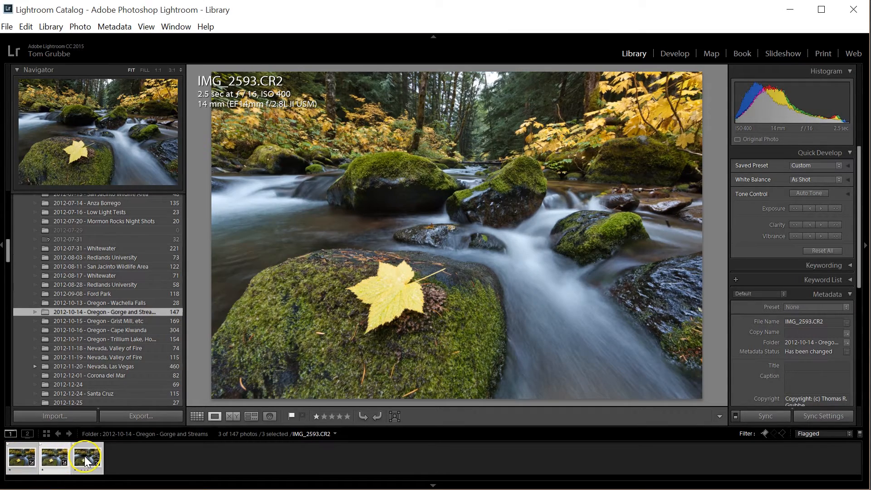
click(87, 459)
click(19, 460)
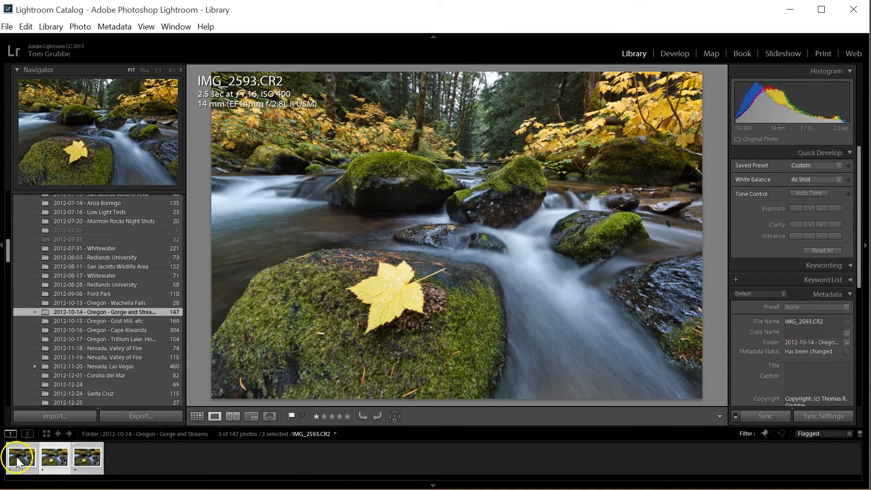
click(45, 473)
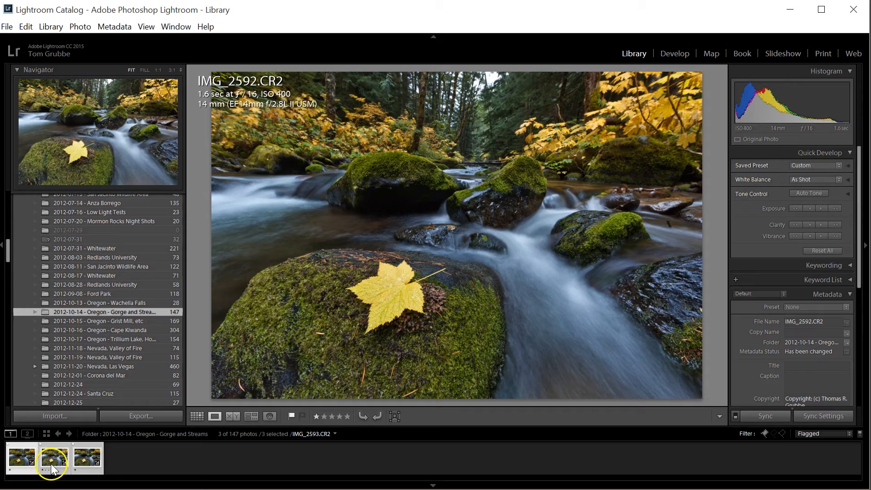
click(87, 460)
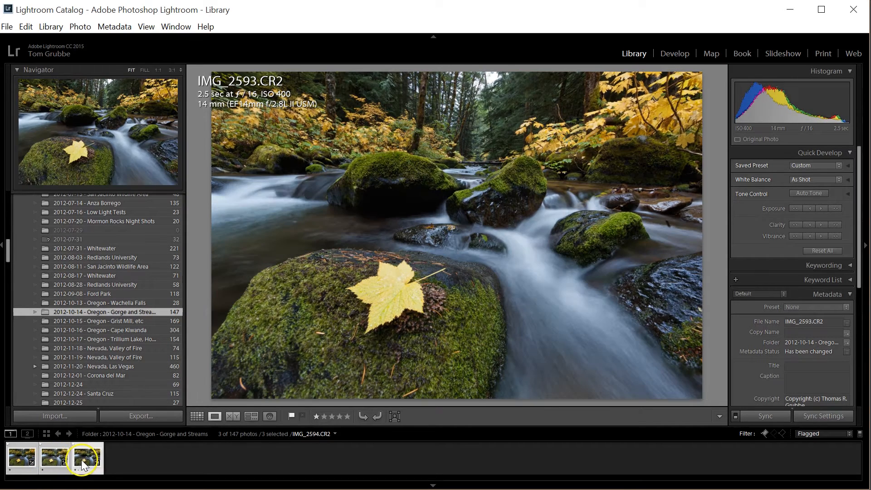
click(59, 467)
click(39, 456)
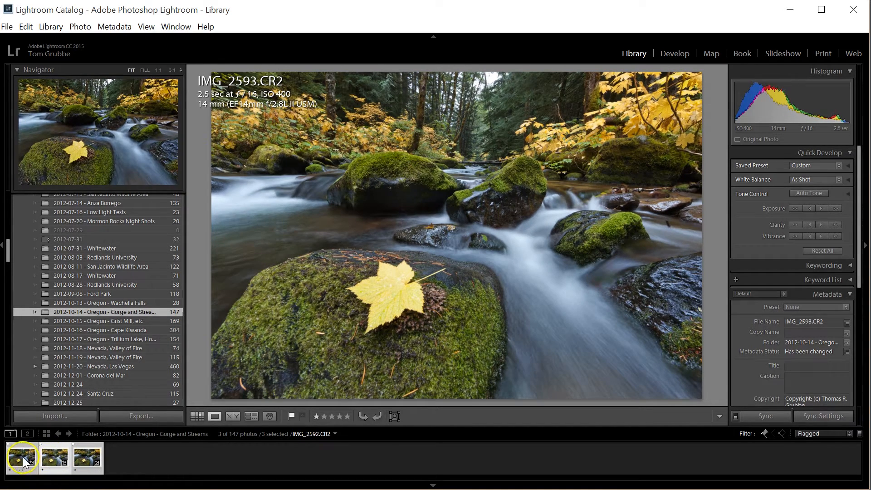
click(24, 463)
click(73, 467)
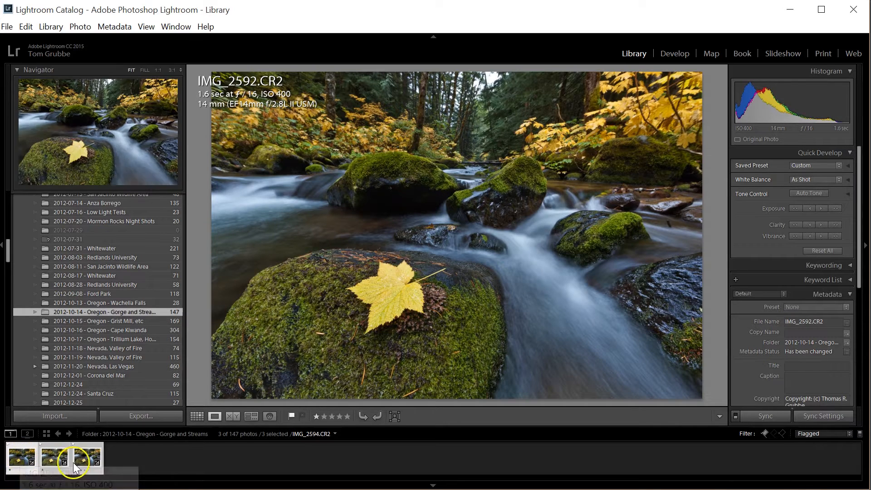
click(67, 467)
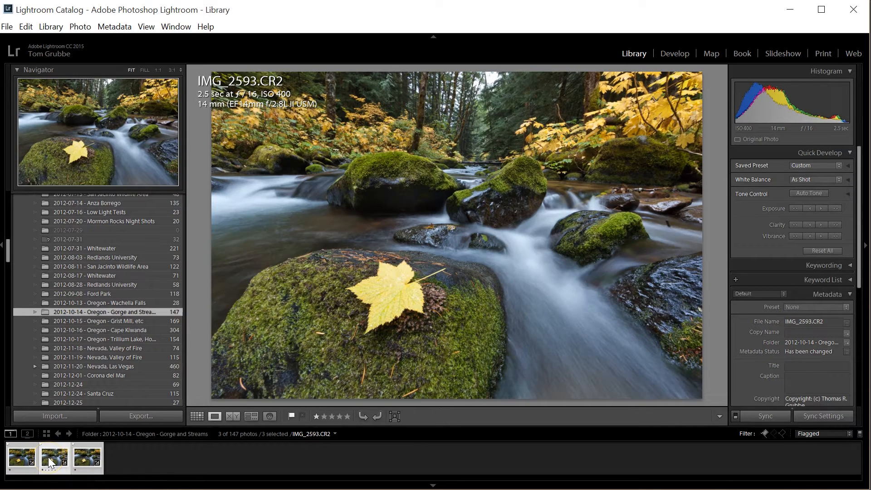
click(24, 462)
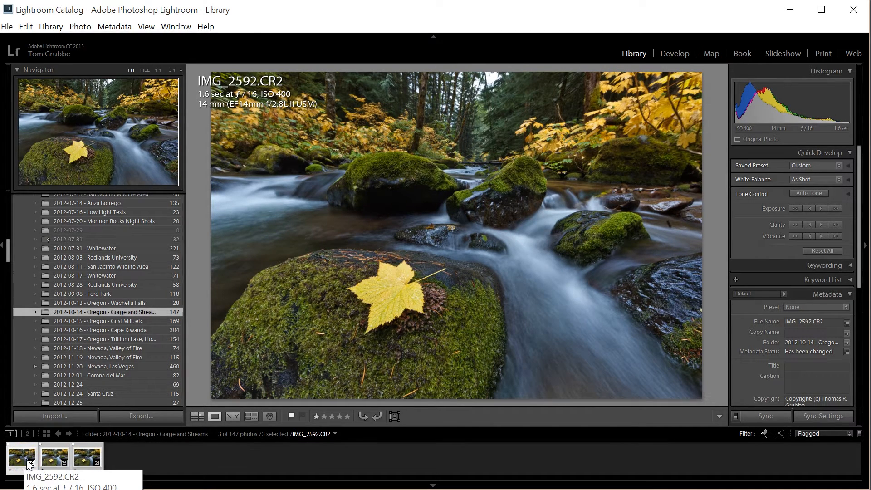
- Open the three selected stream exposures as layers in one Photoshop document, ordered with IMG_2594.CR2 uppermost and IMG_2592.CR2 lowest
click(51, 108)
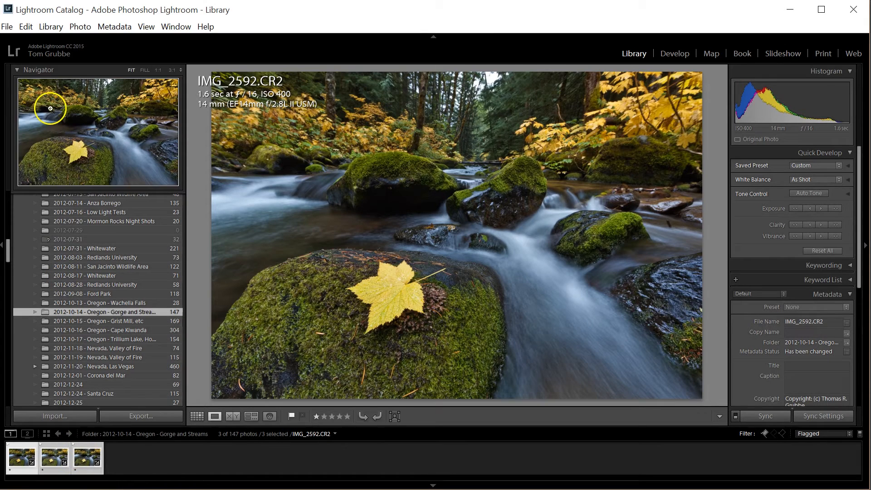
click(26, 27)
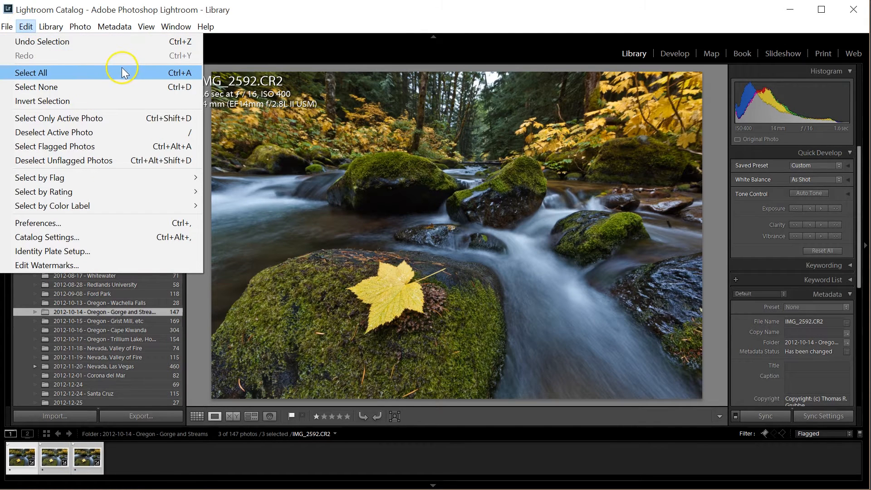
mouse_move(81, 26)
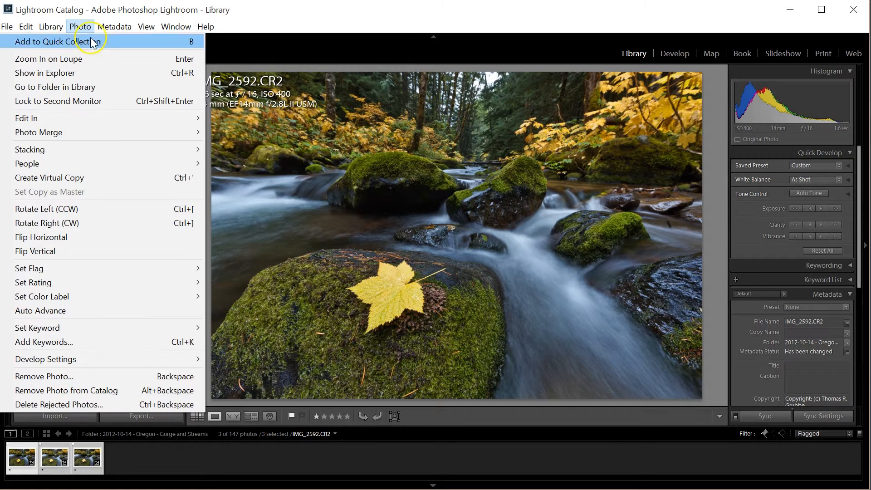
mouse_move(125, 116)
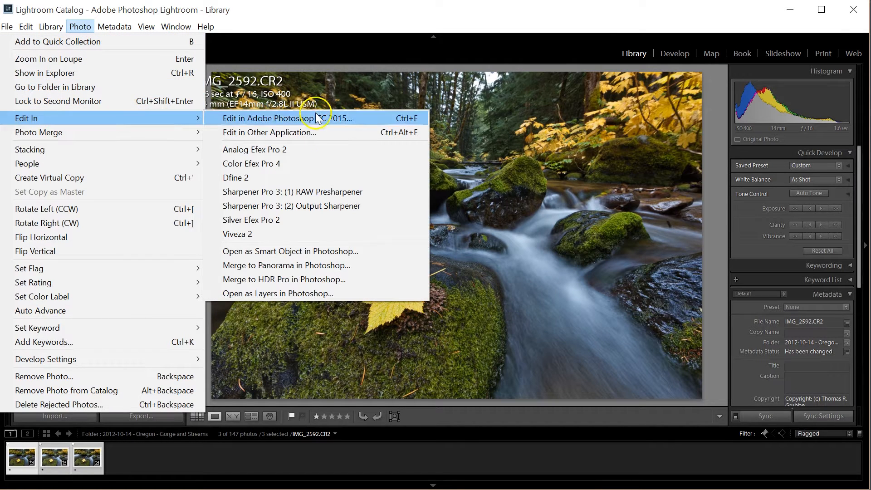
click(341, 292)
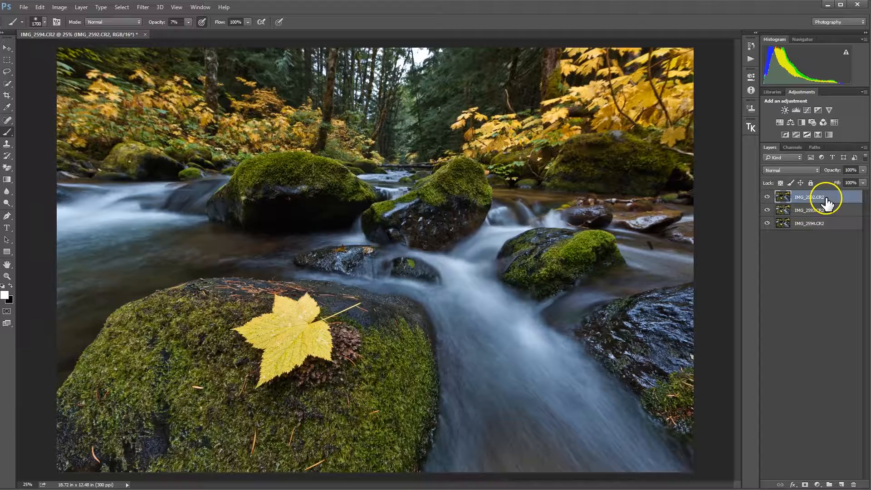
mouse_move(821, 203)
mouse_down()
mouse_move(819, 233)
mouse_move(811, 215)
mouse_up()
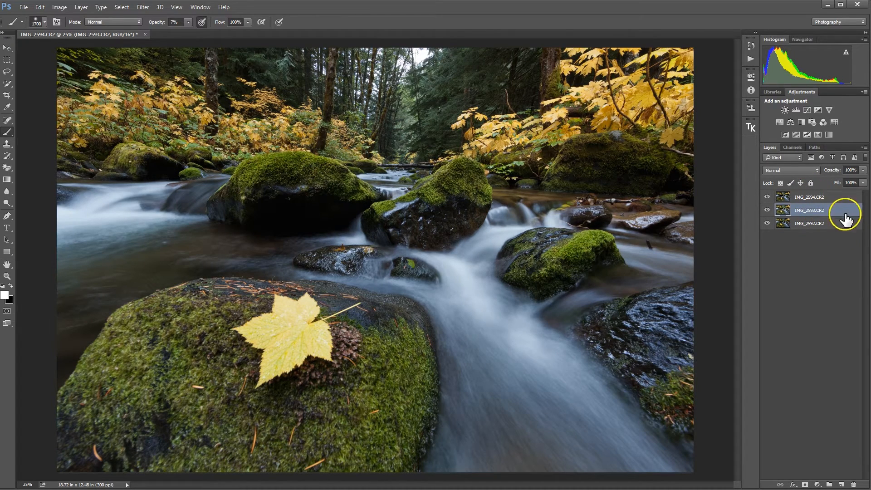
- Select all three exposure layers and run Auto-Align Layers on them with the Auto projection
key(ctrl+alt+a)
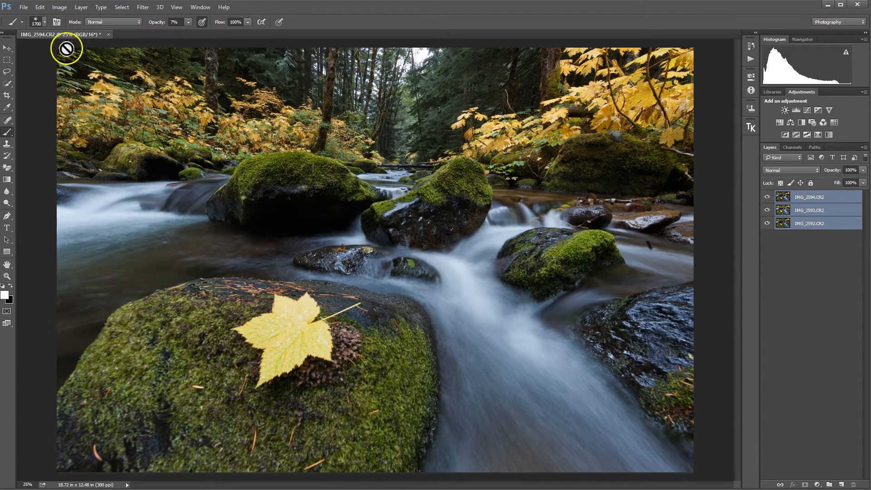
click(40, 7)
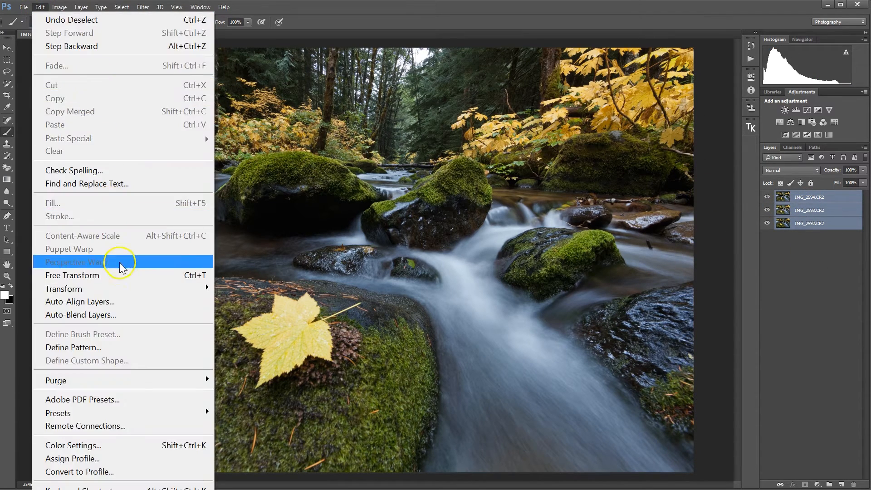
click(129, 303)
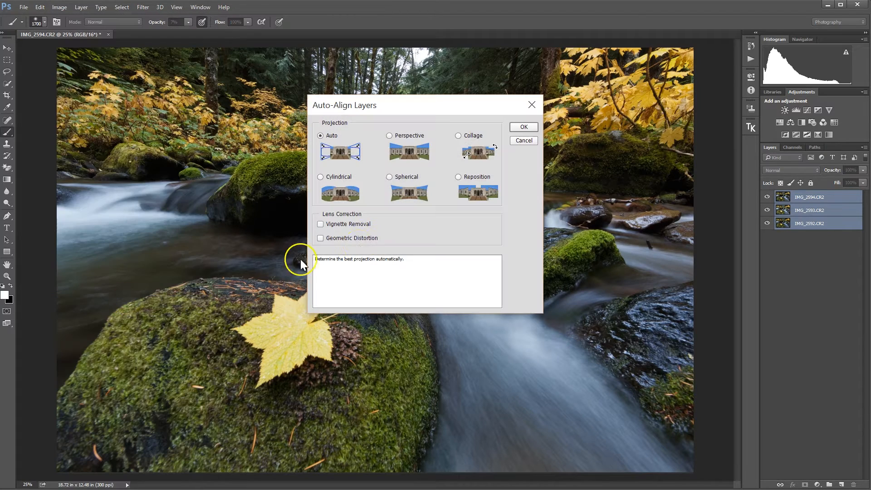
click(515, 128)
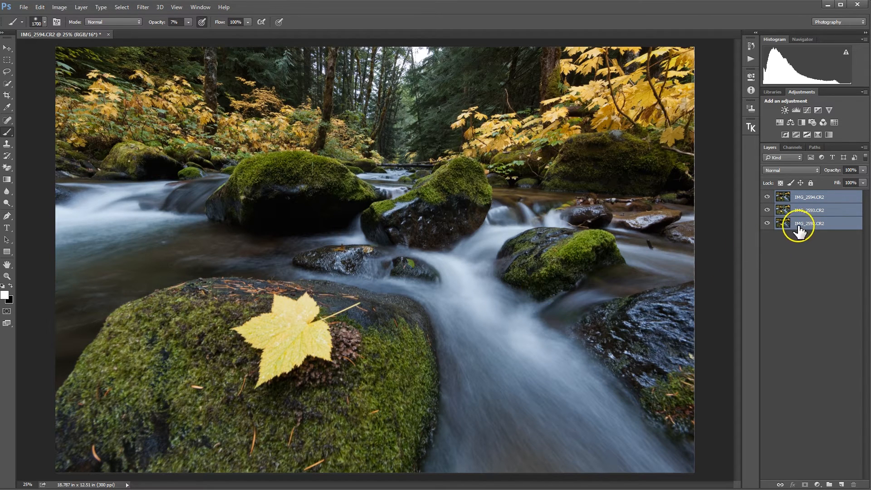
- Examine the aligned exposures one at a time by toggling layer visibility, comparing sharpness in the foreground leaf, mid-stream rocks and background trees
click(768, 197)
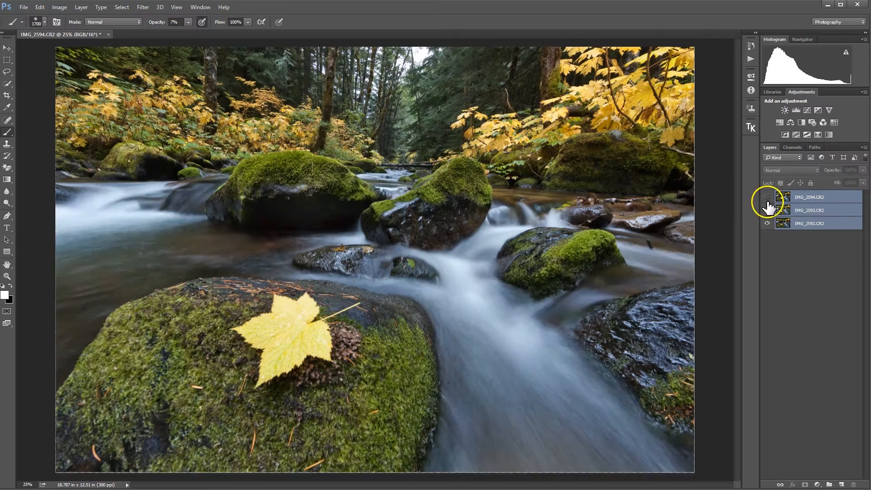
click(768, 210)
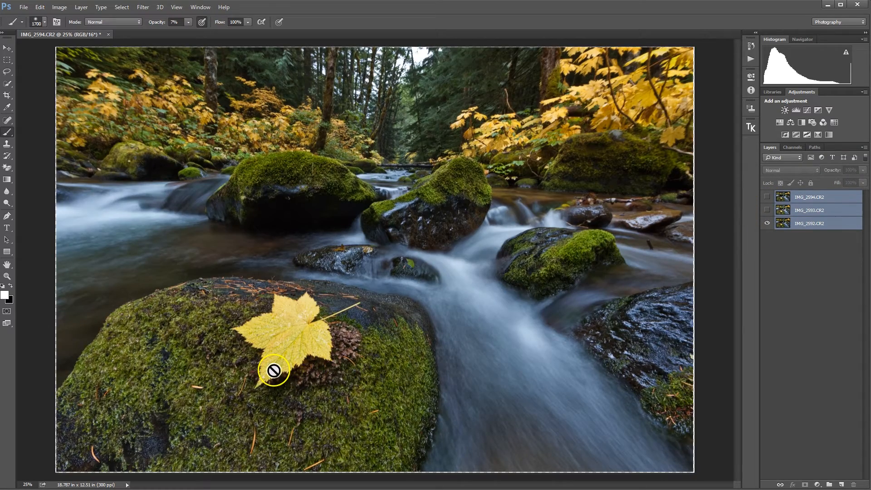
key(ctrl+plus)
key(ctrl+plus)
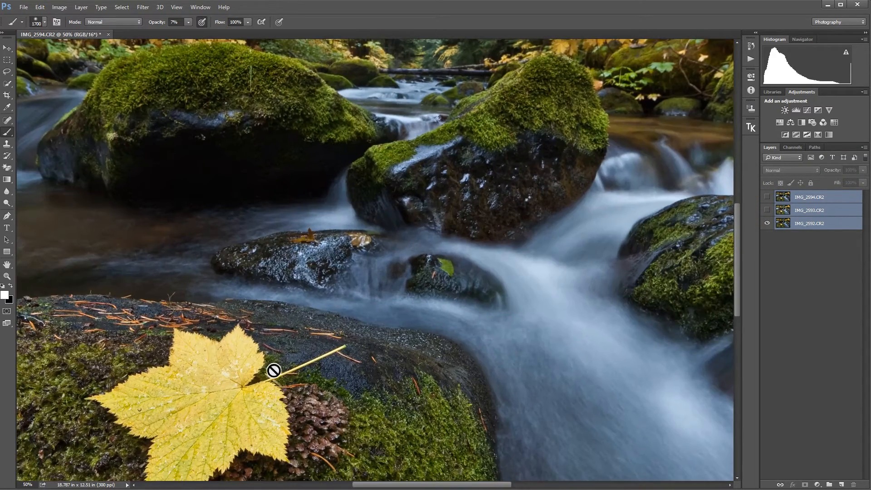
drag(261, 365, 399, 277)
drag(397, 348, 463, 298)
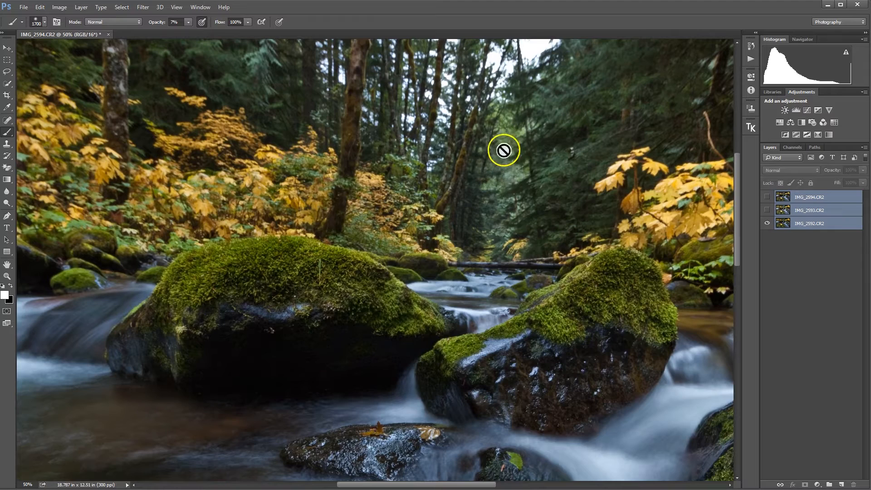
click(768, 210)
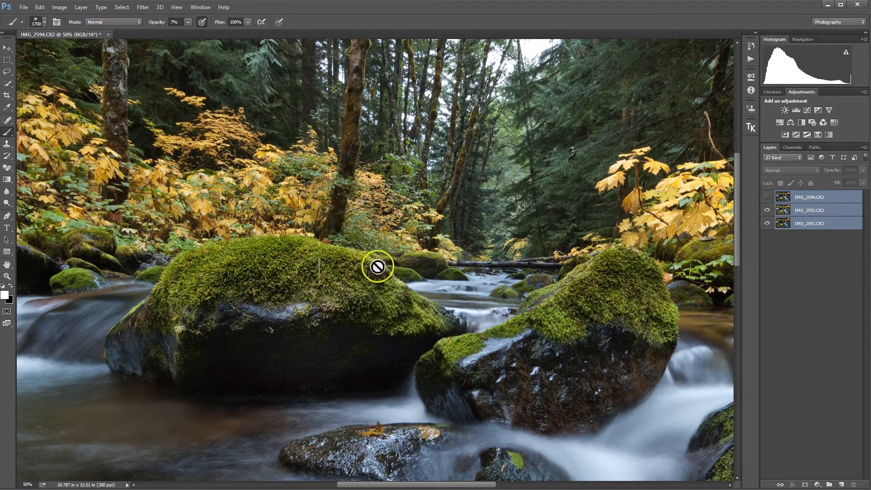
drag(492, 304, 535, 91)
drag(465, 248, 475, 354)
click(767, 196)
drag(554, 117, 521, 132)
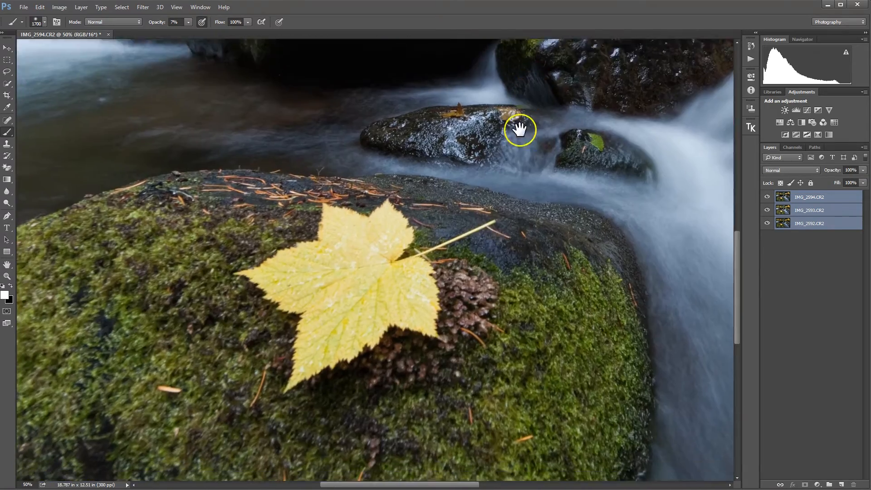
key(ctrl+0)
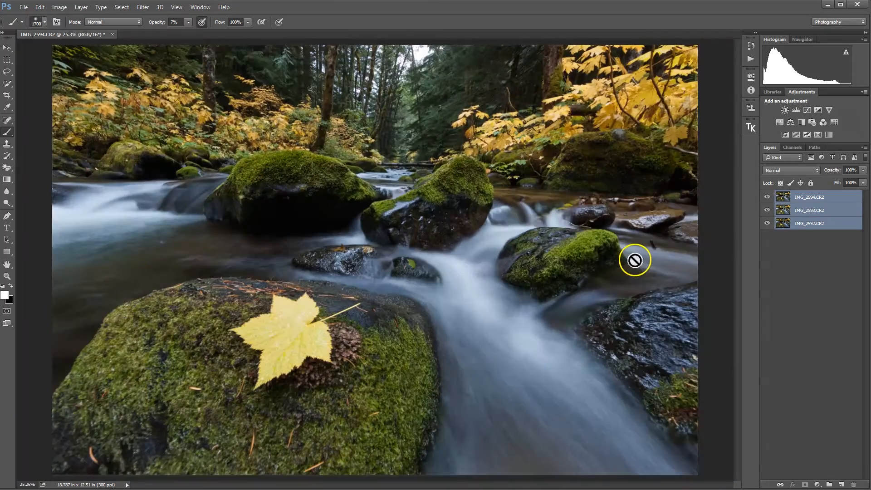
- Add black layer masks to the IMG_2593.CR2 and IMG_2594.CR2 layers to hide both
click(802, 213)
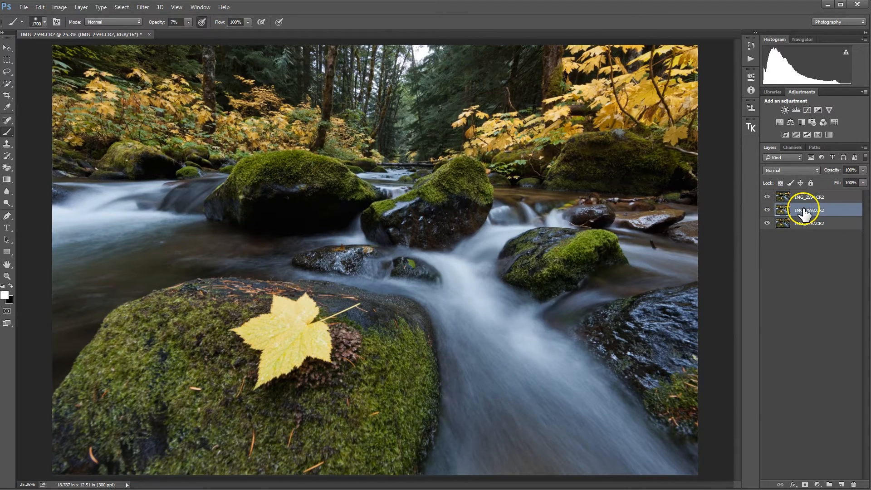
click(40, 7)
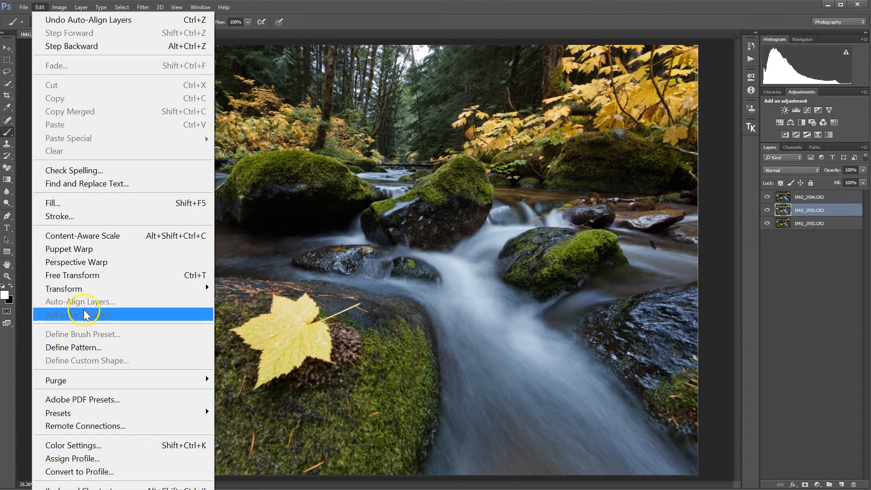
click(798, 240)
alt+click(804, 485)
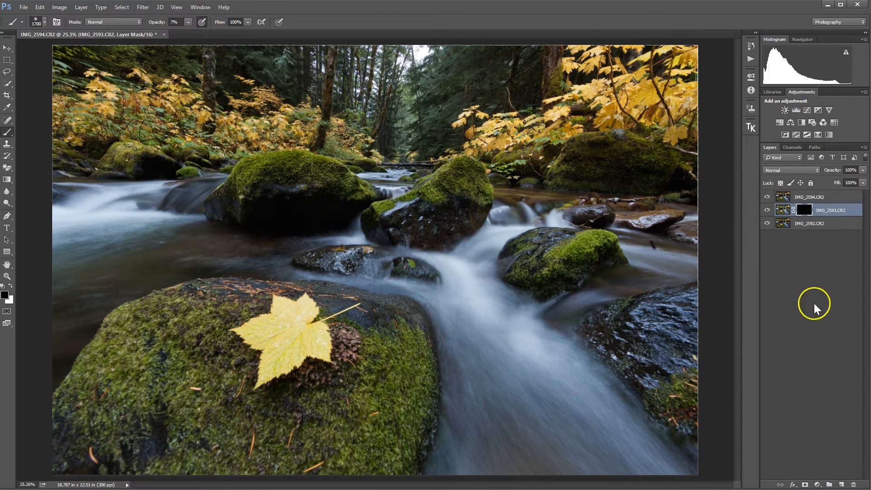
click(818, 199)
key(x)
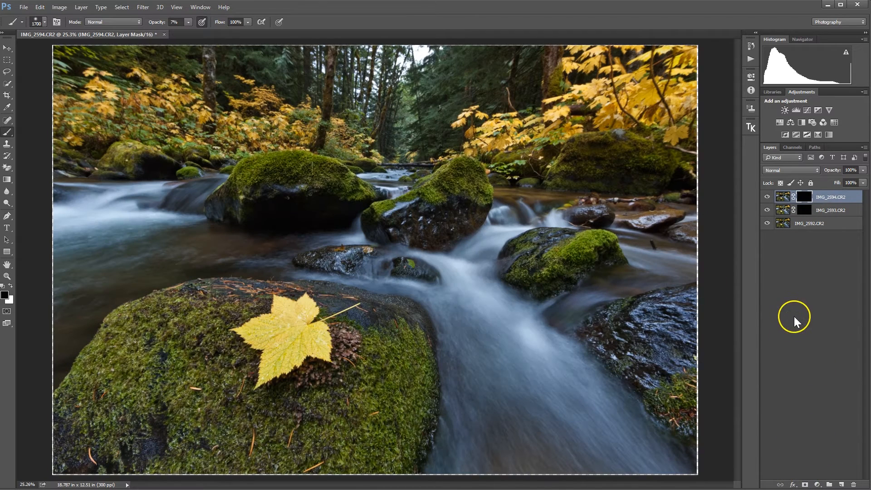
- Target the IMG_2593.CR2 layer mask with white as the painting colour and a brush size of 1000
click(804, 210)
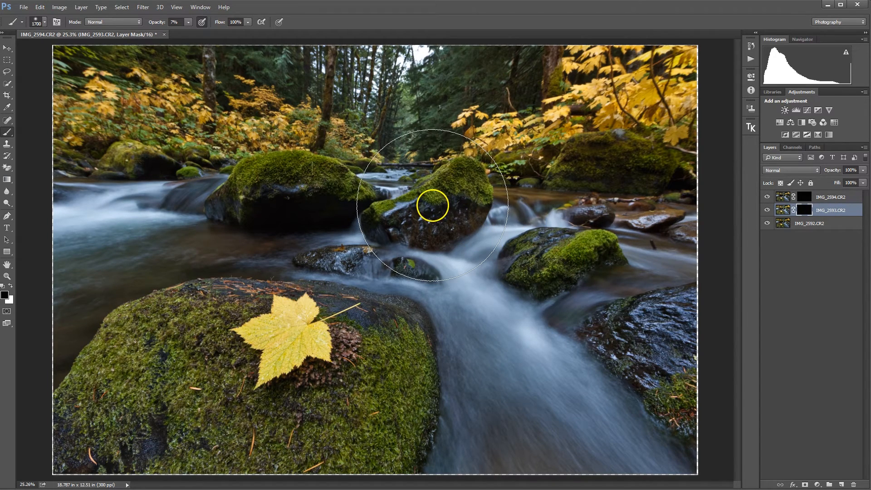
mouse_move(552, 219)
mouse_down()
mouse_move(603, 220)
mouse_move(489, 236)
mouse_up()
click(773, 221)
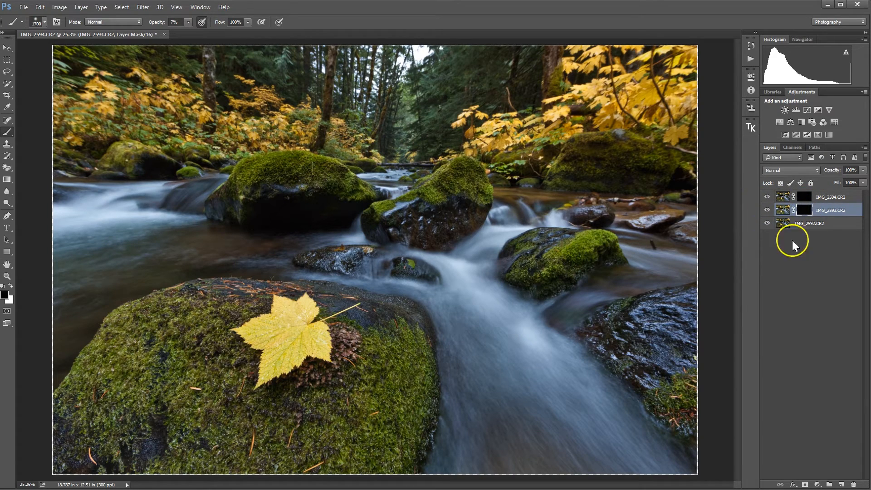
drag(272, 242, 334, 206)
click(11, 286)
key(bracketleft)
key(bracketleft)
key(bracketleft)
key(bracketleft)
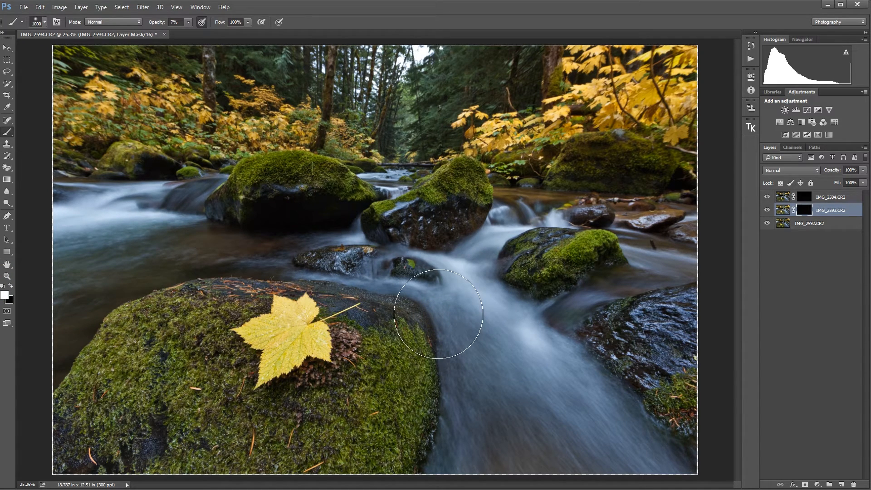
- Reveal the large mossy boulder behind the leaf by painting white on the IMG_2593.CR2 mask with a size 700 brush at 100% opacity
mouse_move(438, 312)
mouse_down()
mouse_move(436, 326)
mouse_move(428, 304)
mouse_up()
key(ctrl+1)
drag(366, 307, 496, 401)
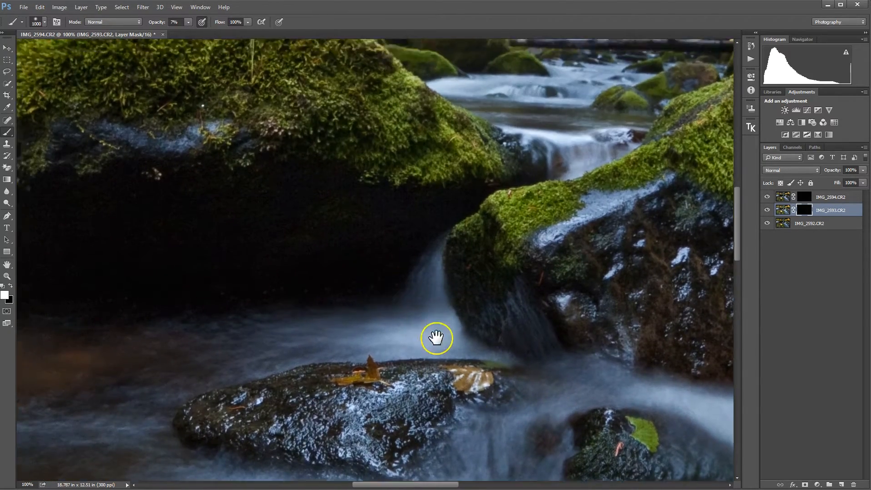
drag(436, 338, 550, 370)
key(bracketleft)
key(bracketleft)
key(bracketleft)
mouse_move(376, 210)
mouse_down()
mouse_move(492, 207)
mouse_move(386, 205)
mouse_move(292, 181)
mouse_move(215, 90)
mouse_up()
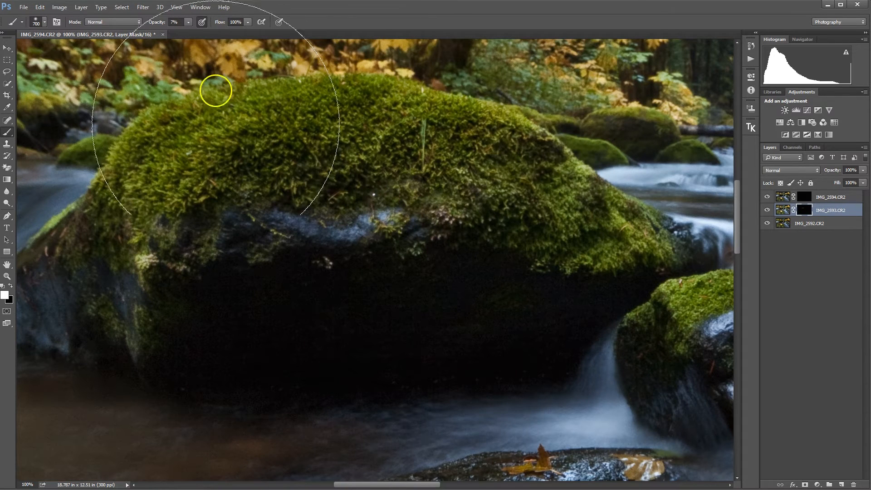
click(188, 21)
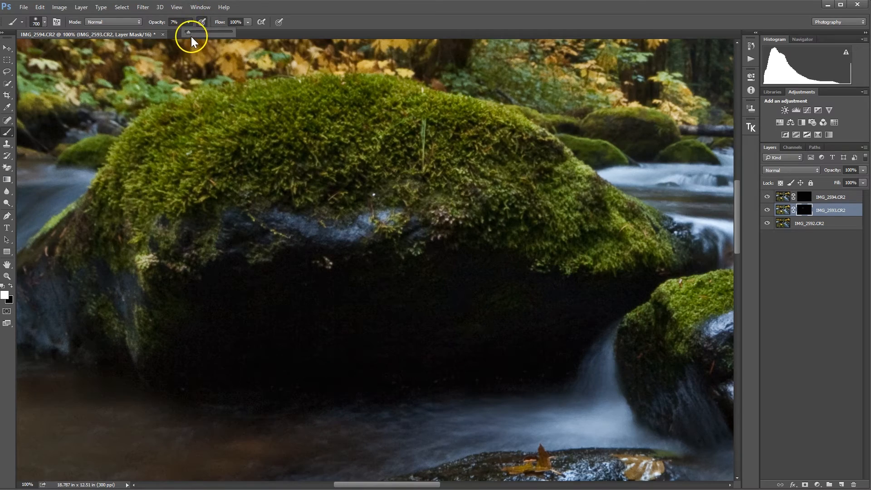
drag(191, 29, 255, 32)
mouse_move(282, 169)
mouse_down()
mouse_move(154, 185)
mouse_move(425, 198)
mouse_move(558, 246)
mouse_move(325, 227)
mouse_move(70, 262)
mouse_move(558, 225)
mouse_move(641, 311)
mouse_move(567, 250)
mouse_move(460, 220)
mouse_move(401, 136)
mouse_move(386, 154)
mouse_up()
mouse_move(607, 247)
mouse_down()
mouse_move(612, 271)
mouse_move(346, 334)
mouse_move(270, 332)
mouse_move(567, 349)
mouse_up()
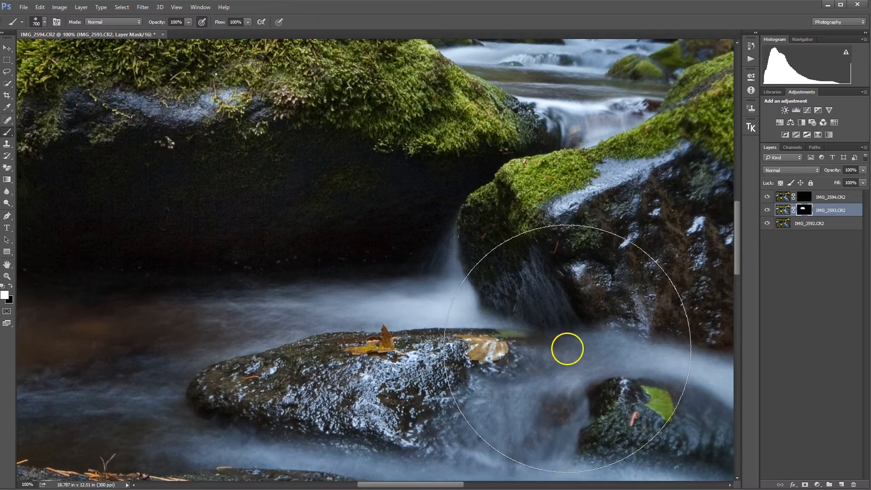
- Continue painting white on the IMG_2593.CR2 mask over the moss-topped wet rock in the middle of the stream
drag(532, 266, 211, 233)
mouse_move(343, 341)
mouse_down()
mouse_move(486, 156)
mouse_move(526, 142)
mouse_move(466, 130)
mouse_up()
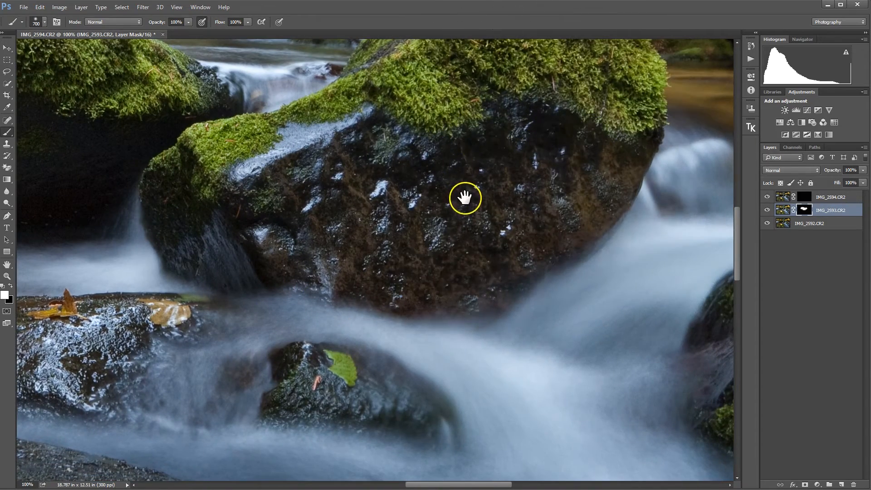
drag(465, 198, 434, 297)
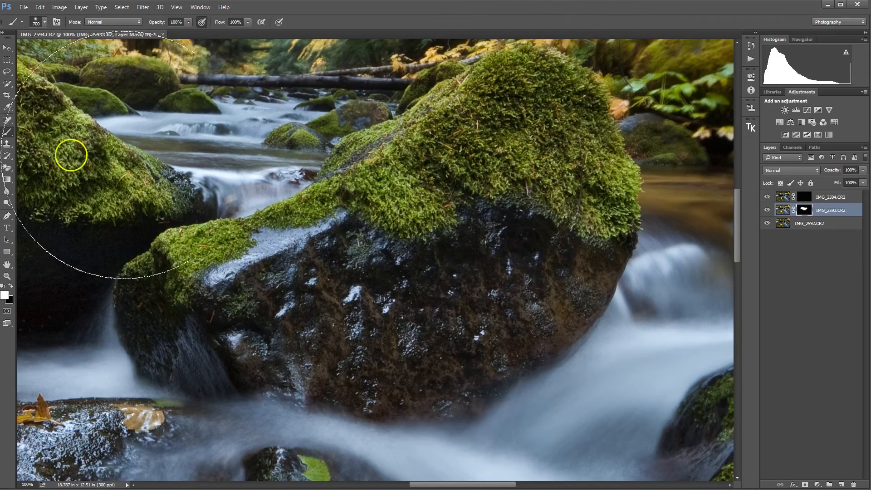
drag(531, 270, 355, 196)
mouse_move(414, 233)
mouse_down()
mouse_move(317, 264)
mouse_move(583, 325)
mouse_move(583, 335)
mouse_up()
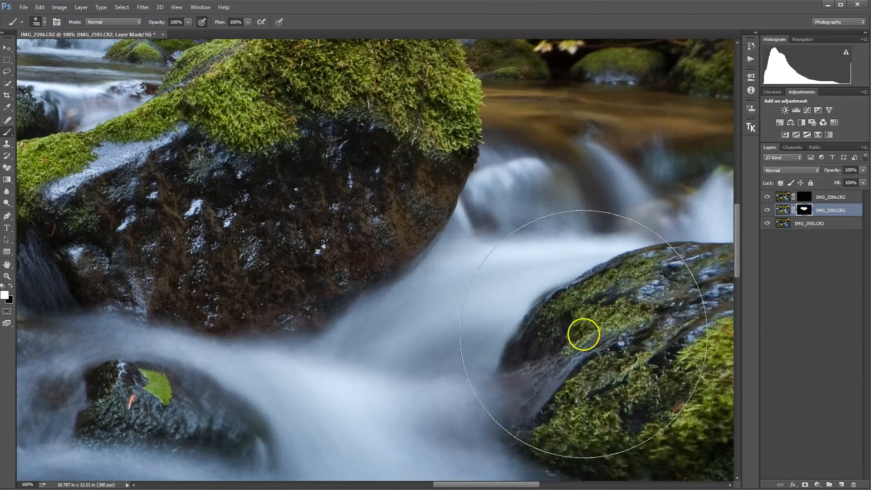
- Continue painting white on the IMG_2593.CR2 mask over the mossy boulder and the dark wet rock beside the stream
drag(425, 260, 177, 153)
mouse_move(416, 243)
mouse_down()
mouse_move(408, 311)
mouse_move(606, 237)
mouse_up()
mouse_move(476, 224)
mouse_down()
mouse_move(249, 110)
mouse_move(217, 27)
mouse_up()
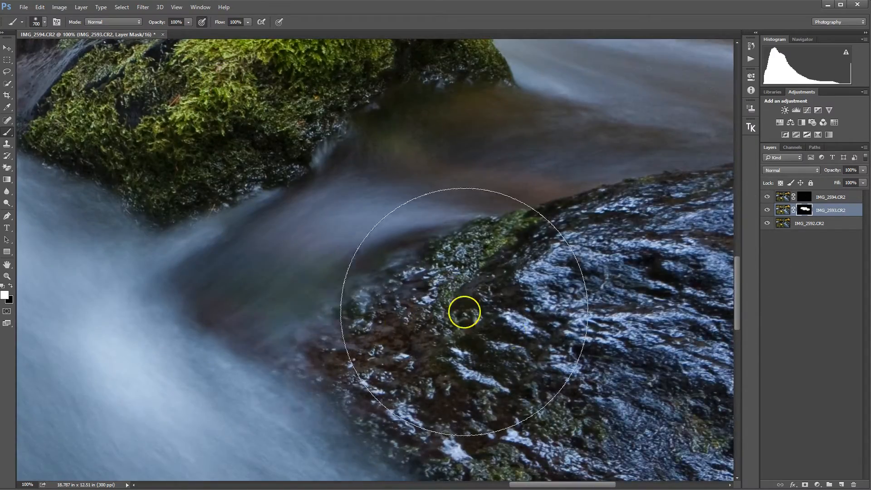
drag(490, 226, 331, 88)
- Alternate black and white on the IMG_2593.CR2 mask to refine the wet rock at the image's right edge and reveal the stones upstream
key(x)
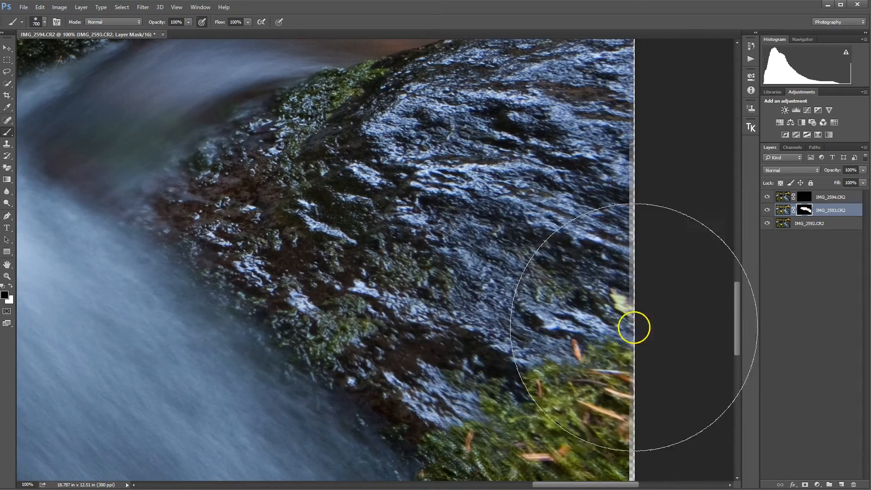
drag(431, 236, 515, 431)
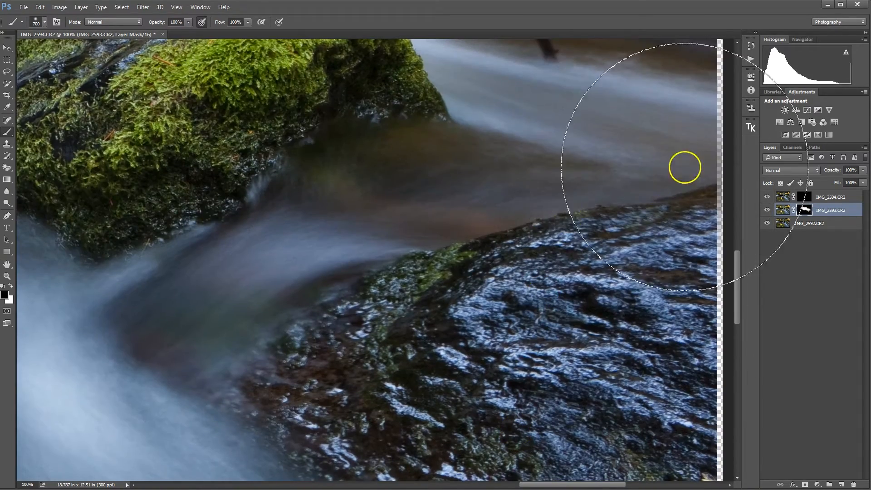
key(x)
drag(486, 232, 414, 381)
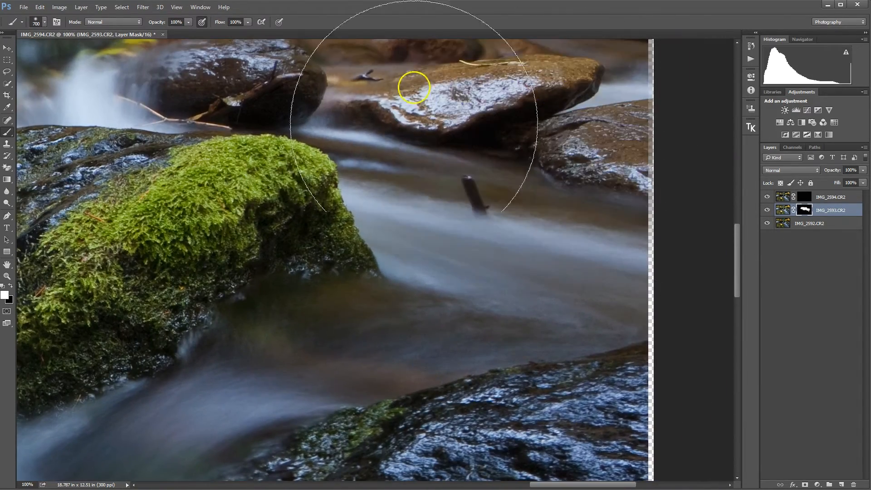
drag(486, 239, 600, 236)
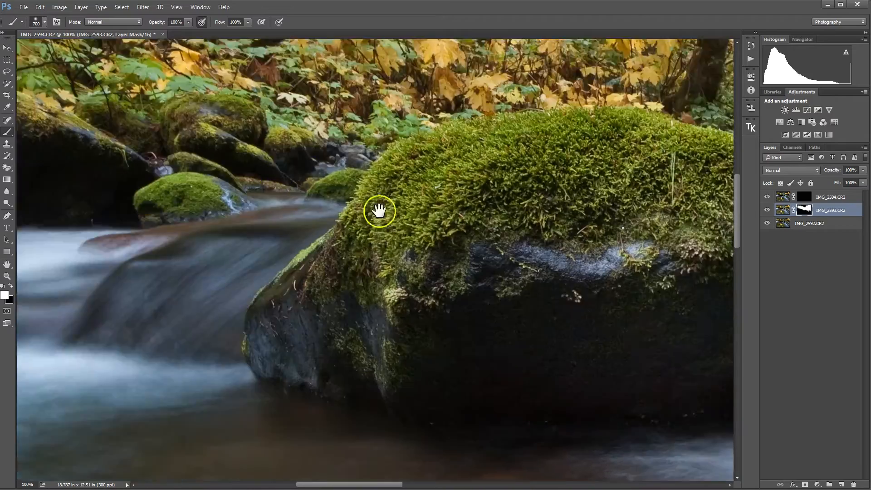
- Target the IMG_2594.CR2 layer mask for painting over the distant forest background
drag(379, 210, 156, 27)
mouse_move(383, 320)
mouse_down()
mouse_move(401, 282)
mouse_move(309, 139)
mouse_move(173, 111)
mouse_up()
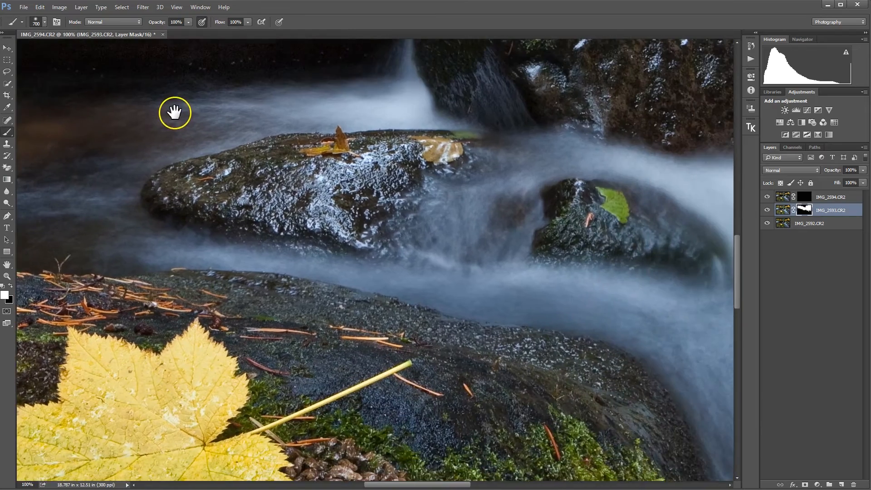
drag(475, 190, 334, 375)
drag(385, 176, 431, 402)
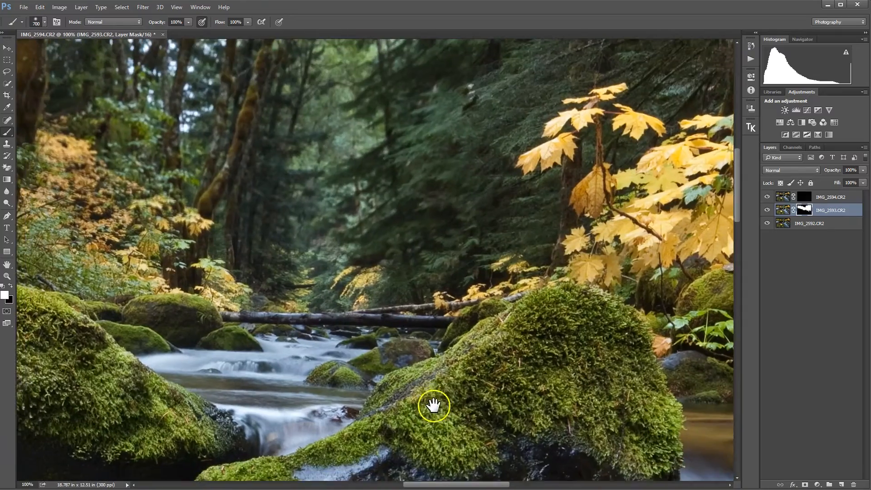
click(803, 197)
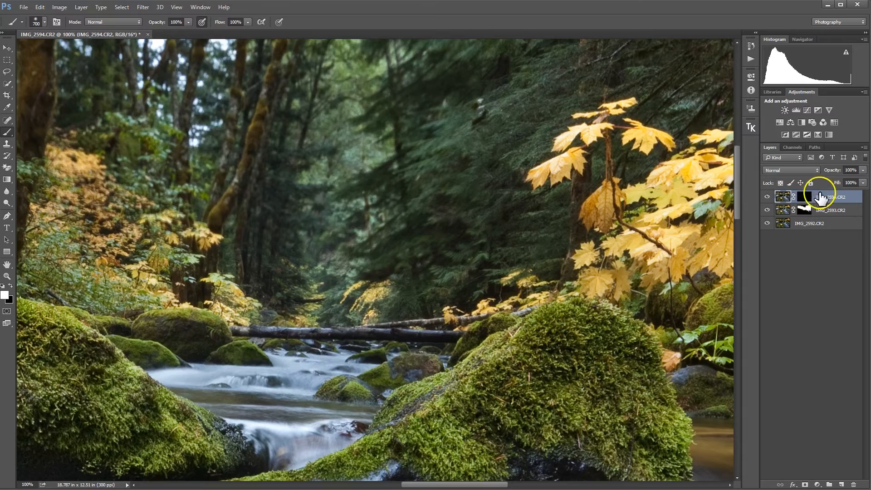
click(804, 196)
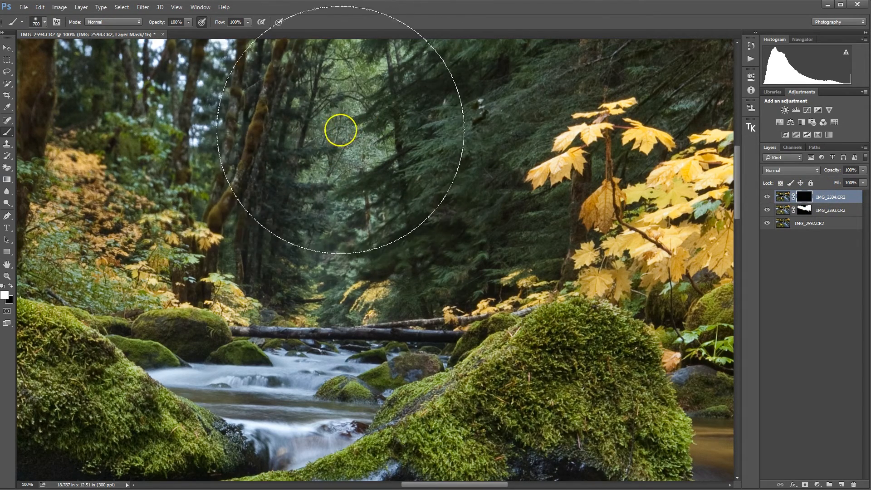
- Reveal the central background trees and dark conifers by painting white on the IMG_2594.CR2 mask with the size 700 brush
mouse_move(372, 206)
mouse_down()
mouse_move(421, 153)
mouse_move(560, 81)
mouse_up()
key(space)
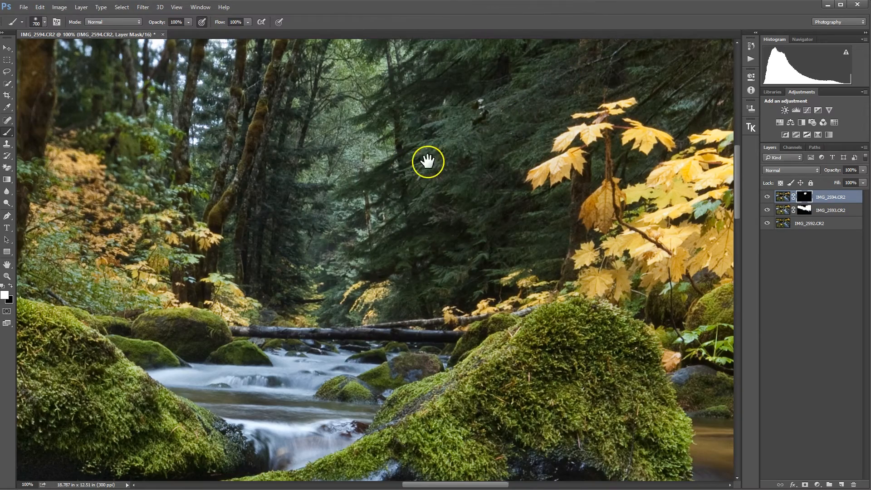
drag(427, 159, 303, 209)
drag(502, 92, 525, 72)
key(space)
drag(345, 139, 209, 206)
mouse_move(571, 121)
mouse_down()
mouse_move(650, 85)
mouse_move(703, 121)
mouse_up()
- Extend the white painting on the IMG_2594.CR2 mask across the background in the image's upper-right part
key(space)
drag(437, 175, 226, 236)
drag(544, 118, 666, 84)
key(space)
drag(361, 157, 89, 229)
drag(612, 125, 629, 75)
key(space)
- Paint white on the IMG_2594.CR2 mask over the mossy tree trunks and forest left of the stream's centre
mouse_move(348, 146)
mouse_down()
mouse_move(474, 173)
mouse_move(457, 81)
mouse_move(460, 108)
mouse_up()
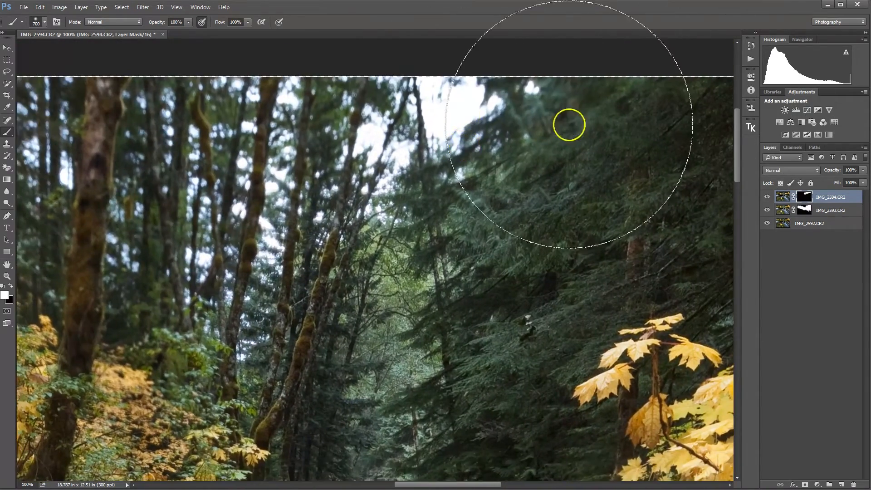
drag(27, 129, 157, 135)
key(space)
drag(170, 188, 455, 182)
drag(109, 114, 68, 98)
key(space)
drag(181, 195, 436, 211)
drag(150, 199, 108, 186)
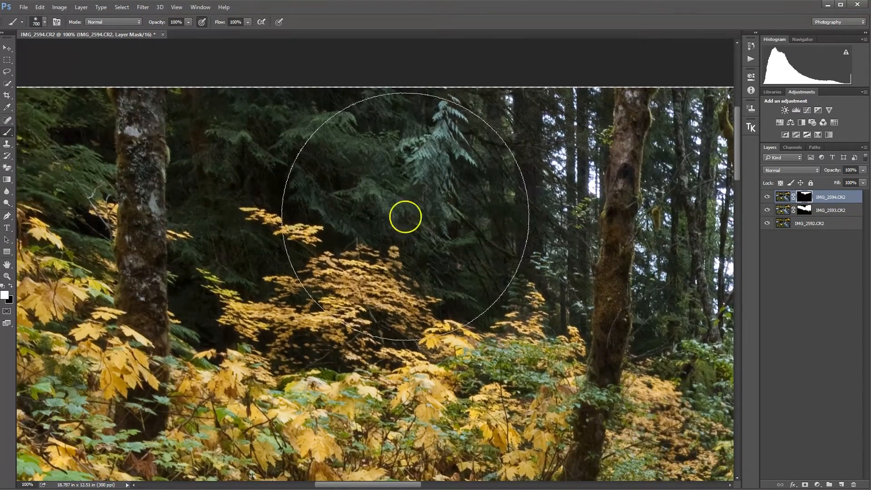
- Carry the white painting on the IMG_2594.CR2 mask across the dark forest to the image's upper-left corner
key(space)
drag(249, 201, 549, 230)
drag(175, 200, 131, 209)
key(space)
mouse_move(367, 233)
mouse_down()
mouse_move(445, 222)
mouse_move(533, 128)
mouse_up()
key(space)
drag(208, 142, 403, 258)
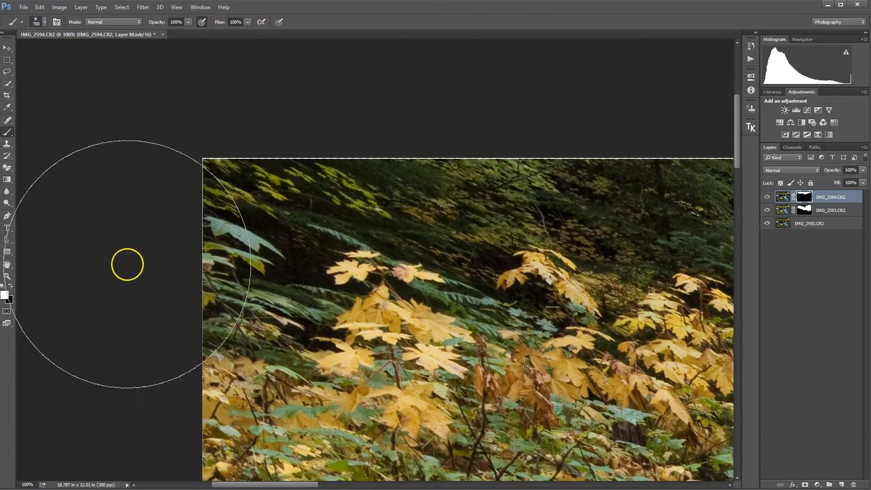
- Finish painting the IMG_2594.CR2 mask white along the distant yellow foliage, working from the image's left edge toward the centre
key(space)
drag(346, 283, 227, 145)
key(space)
mouse_move(461, 174)
mouse_down()
mouse_move(270, 235)
mouse_move(159, 232)
mouse_up()
drag(489, 147, 245, 183)
drag(409, 164, 72, 163)
drag(562, 234, 254, 206)
key(ctrl+0)
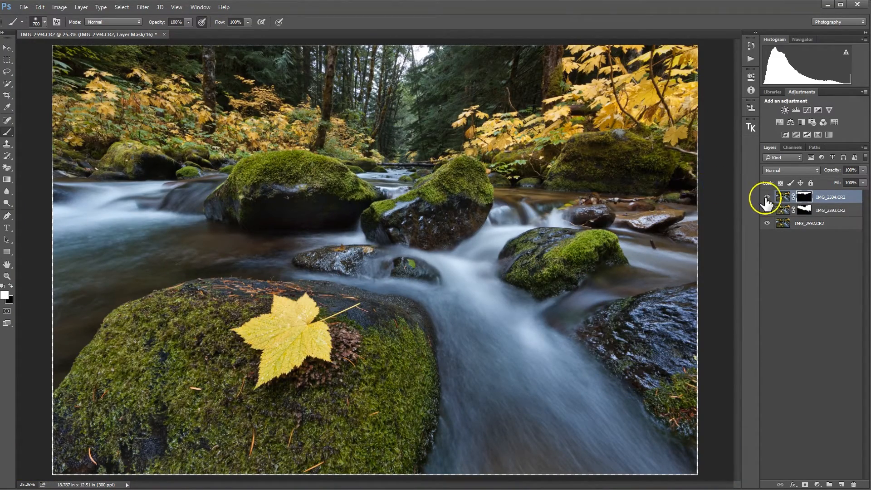
- Crop the image slightly inward on all sides at its original ratio to remove the uneven alignment edges
click(6, 96)
drag(52, 45, 59, 49)
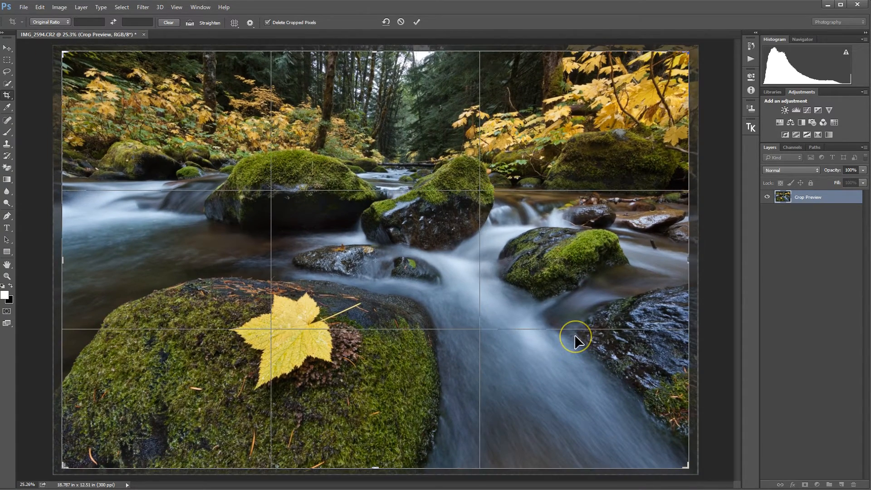
double_click(574, 334)
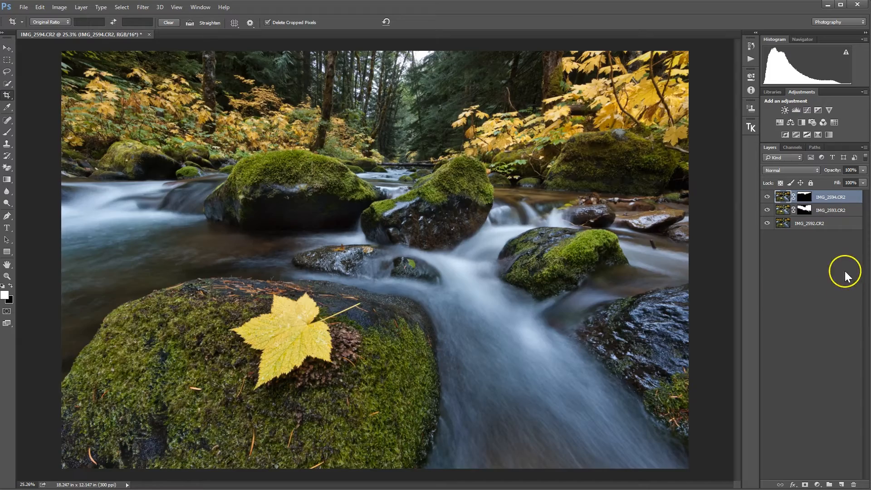
- Stamp all visible layers into a new merged layer on top and activate the healing tool
key(ctrl+alt+shift+e)
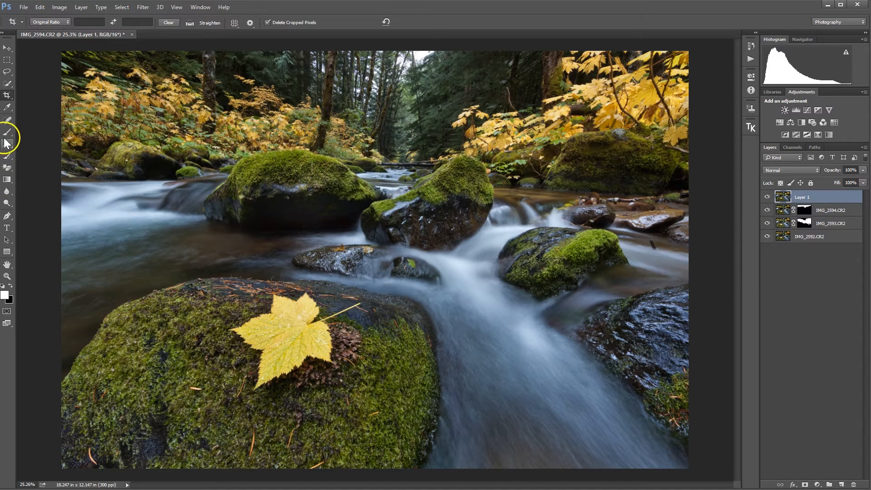
key(j)
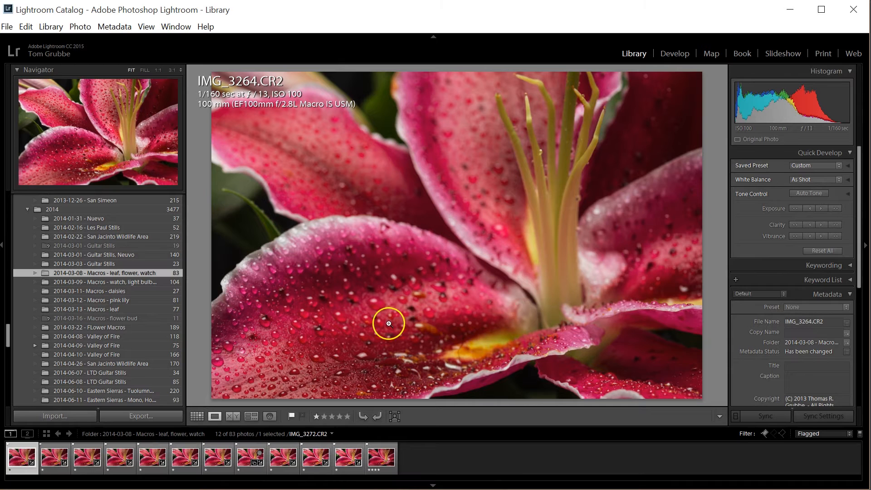
- Switch to Lightroom and browse the lily macro series, starting at IMG_3264.CR2, to examine where each frame is in focus
click(55, 457)
click(87, 457)
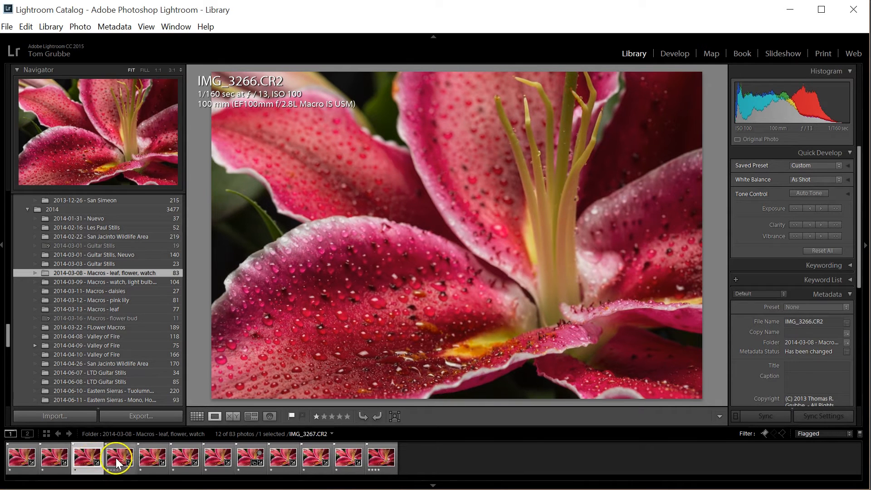
click(119, 457)
click(164, 457)
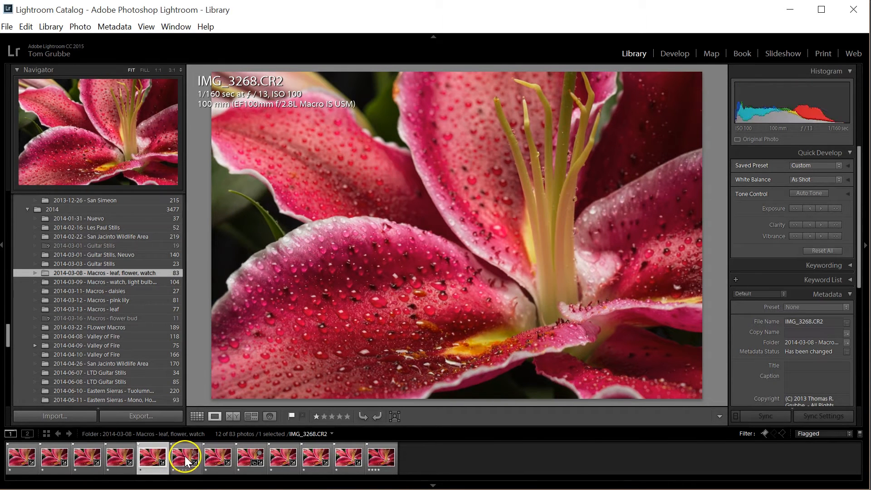
click(230, 455)
click(251, 457)
click(282, 457)
click(313, 459)
click(347, 457)
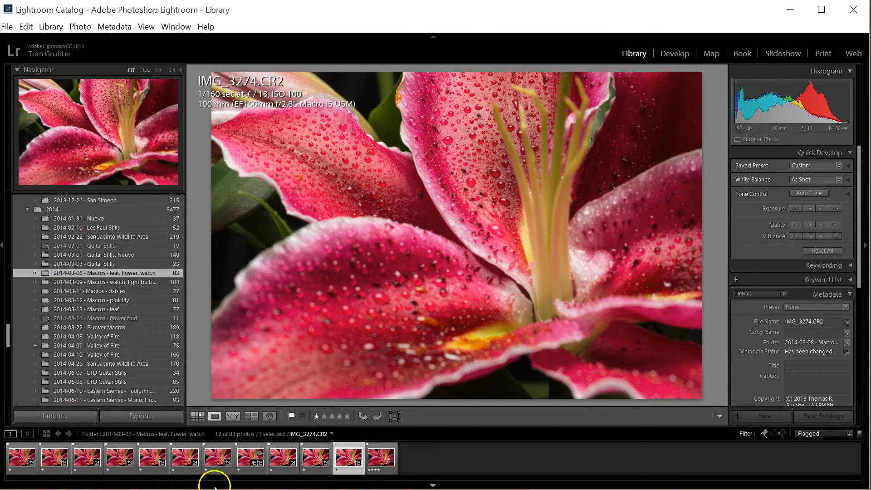
- Step through the lily series again from the first frame to the eleventh, comparing how focus shifts from front to back
click(14, 461)
click(45, 460)
click(83, 460)
click(117, 460)
click(155, 460)
click(185, 459)
click(215, 459)
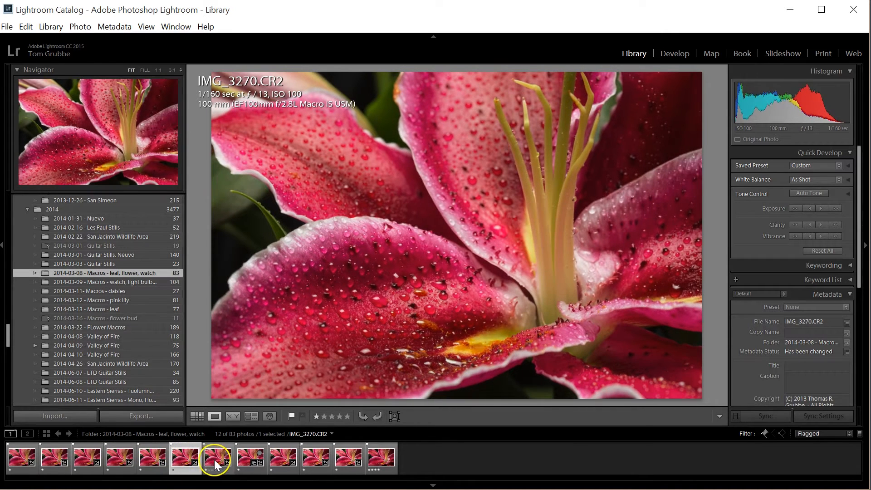
click(253, 459)
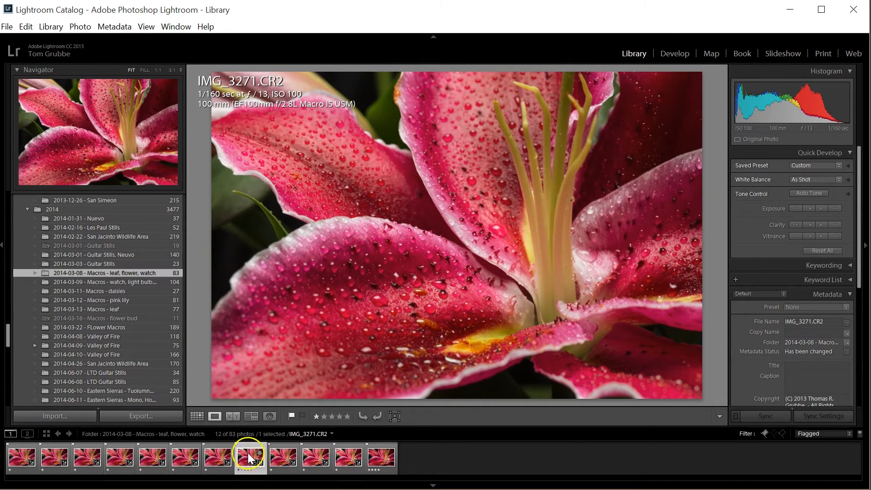
click(282, 459)
click(305, 460)
click(348, 458)
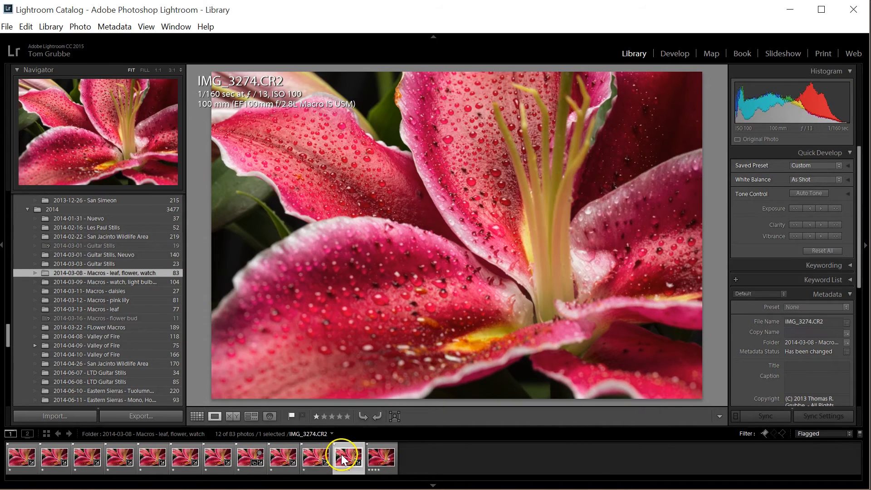
- Select the first eleven lily photos, starting with IMG_3264.CR2, and export them to Helicon Focus
click(20, 459)
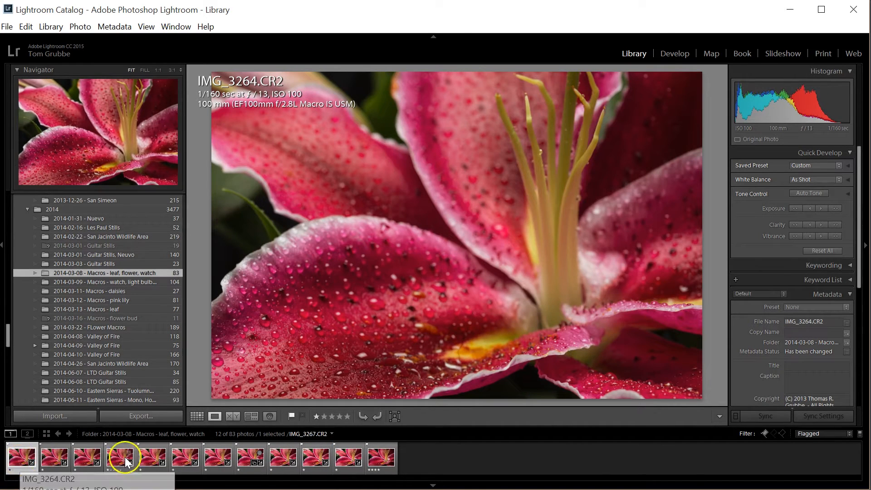
shift+click(344, 457)
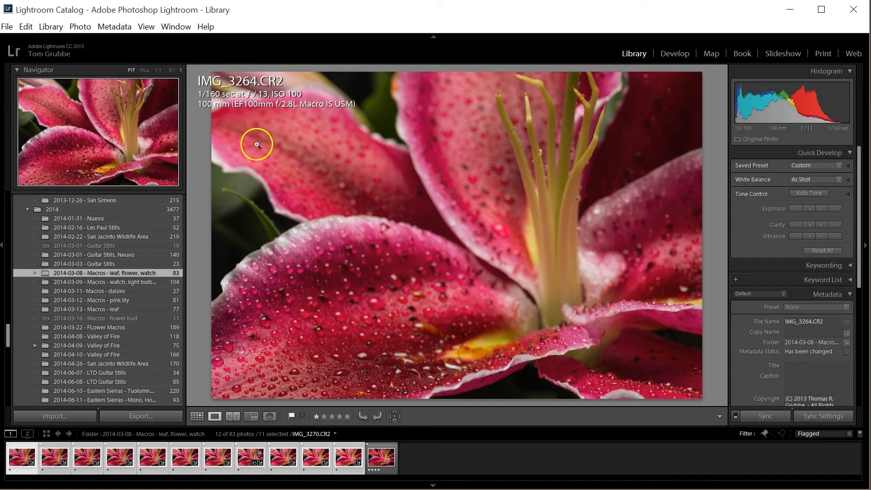
click(7, 27)
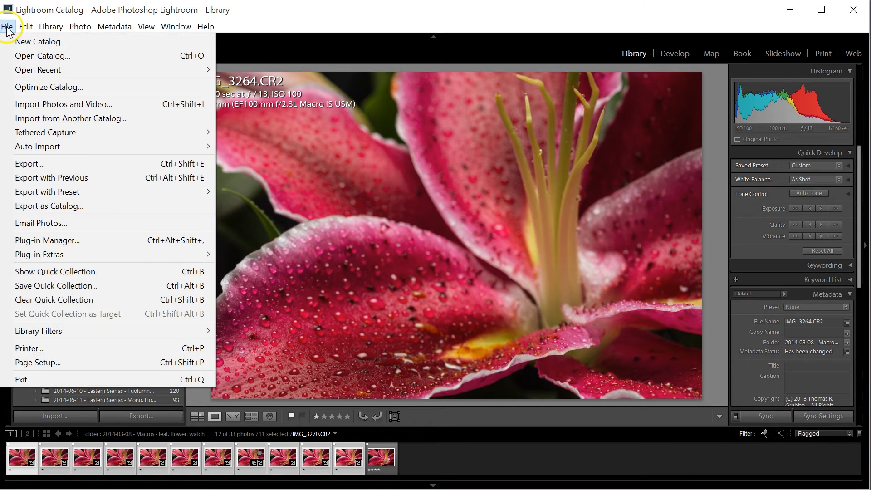
click(84, 164)
click(484, 192)
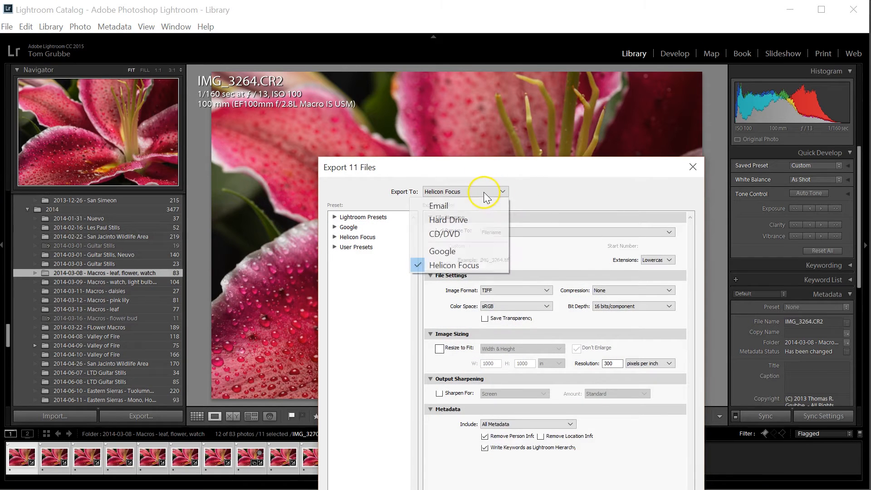
click(453, 265)
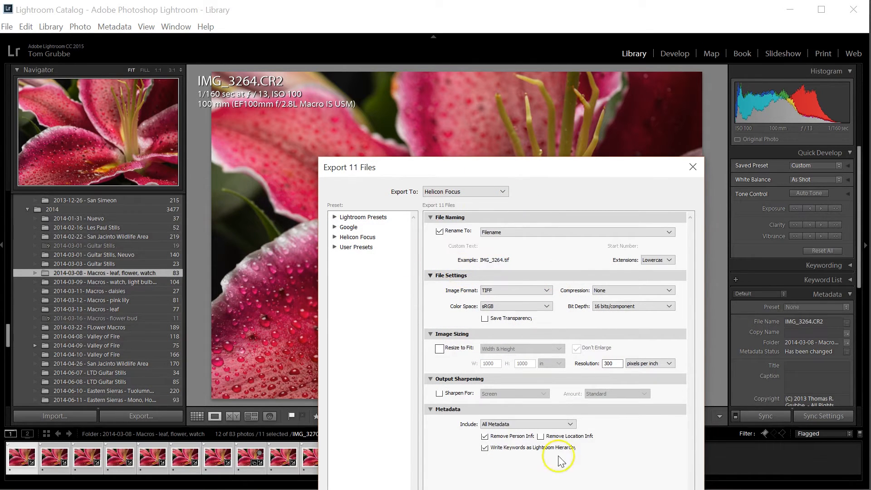
key(Return)
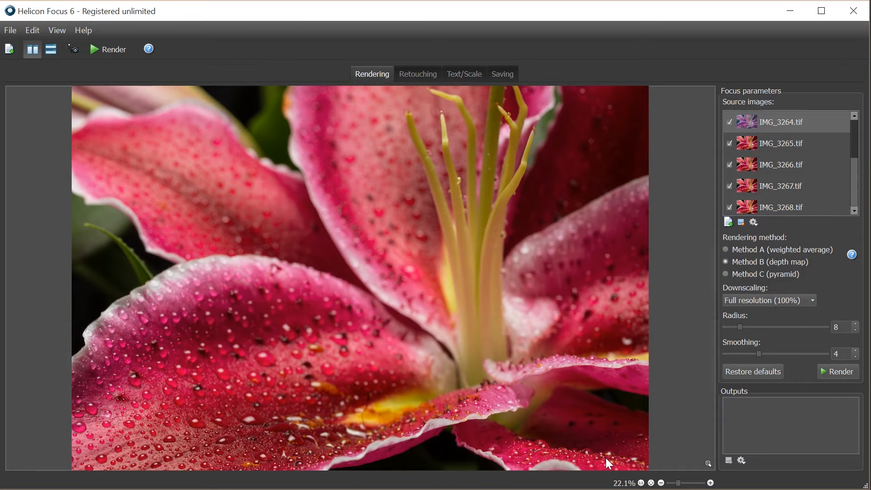
- Examine the focus of the source images in Helicon Focus, from IMG_3264.tif through to IMG_3275.tif
click(772, 144)
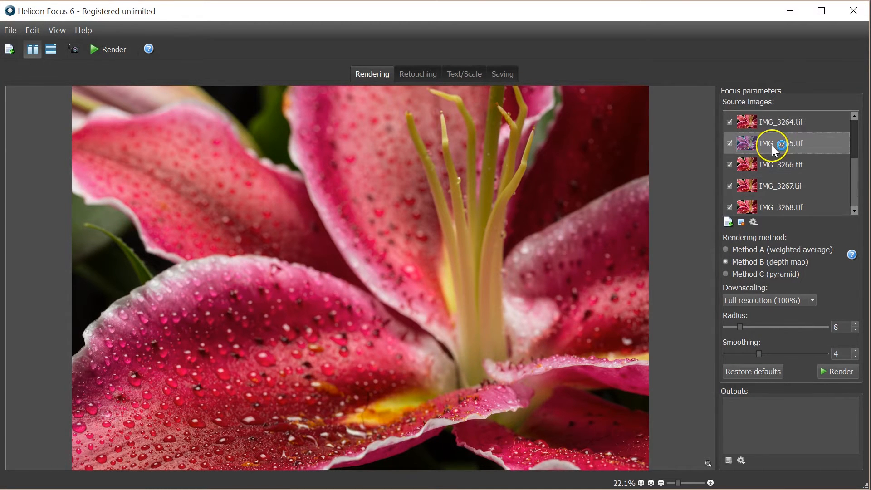
click(774, 163)
click(773, 207)
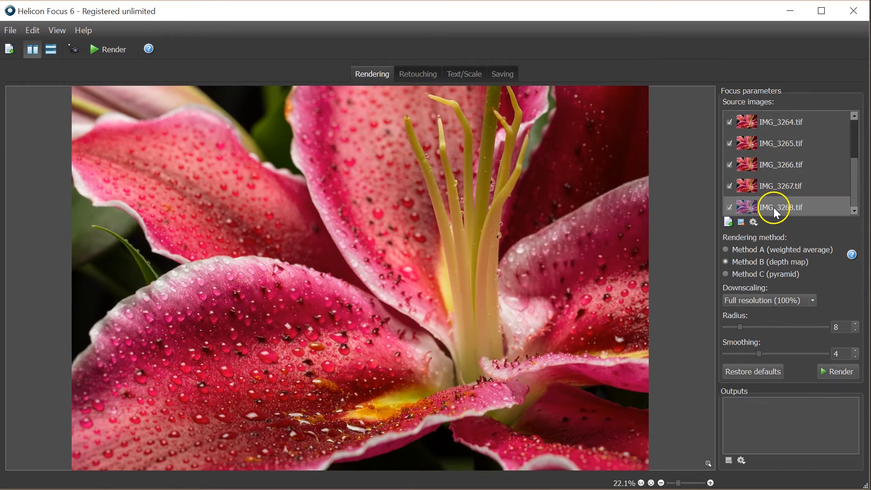
scroll(789, 186, down, 3)
scroll(834, 150, up, 3)
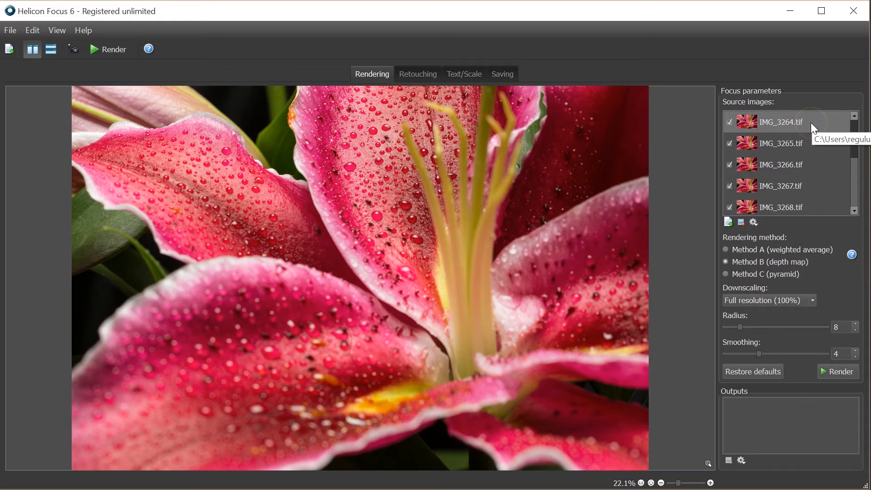
click(779, 121)
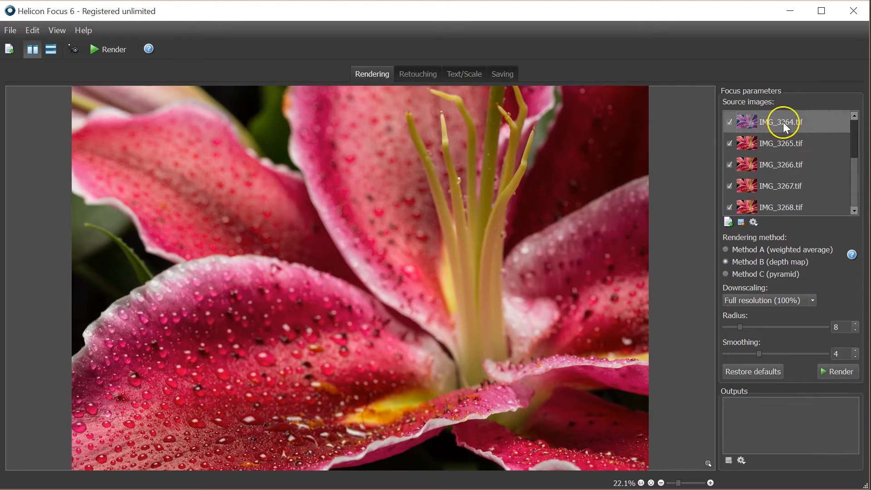
drag(857, 140, 858, 209)
click(783, 205)
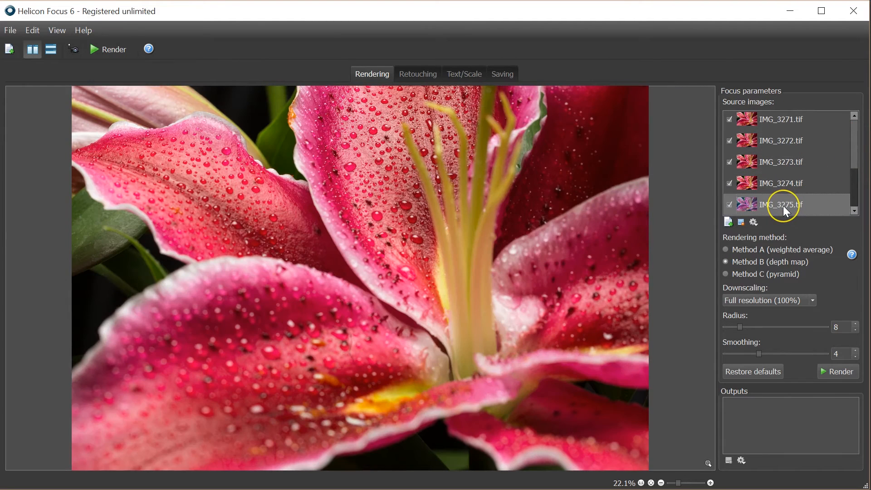
- Return to the first source image, IMG_3264.tif, to view its focus
click(857, 155)
drag(862, 179, 856, 133)
click(785, 120)
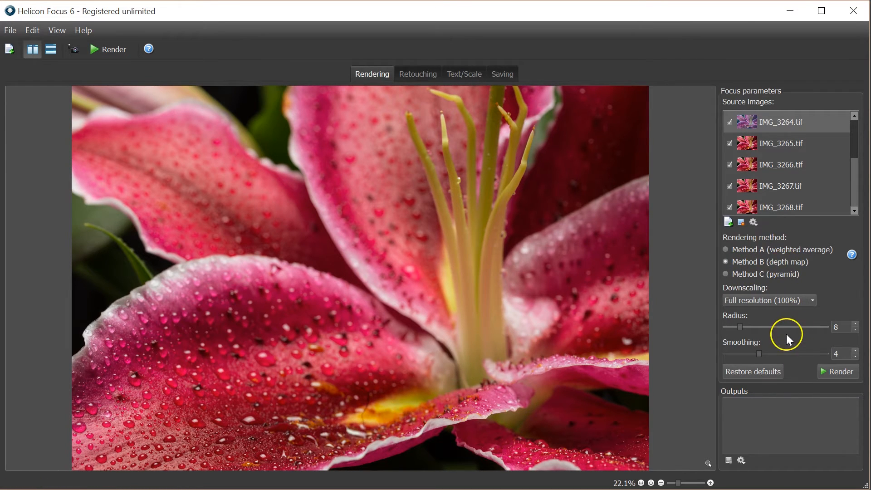
- Restore the default radius 8 and smoothing 4 after trying 17 and 7, and render the stack with Method B (depth map)
drag(738, 326, 758, 327)
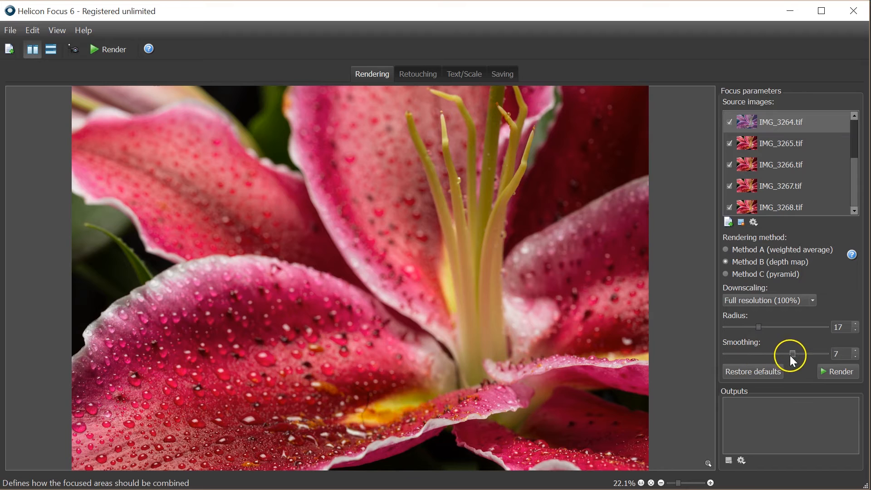
click(768, 372)
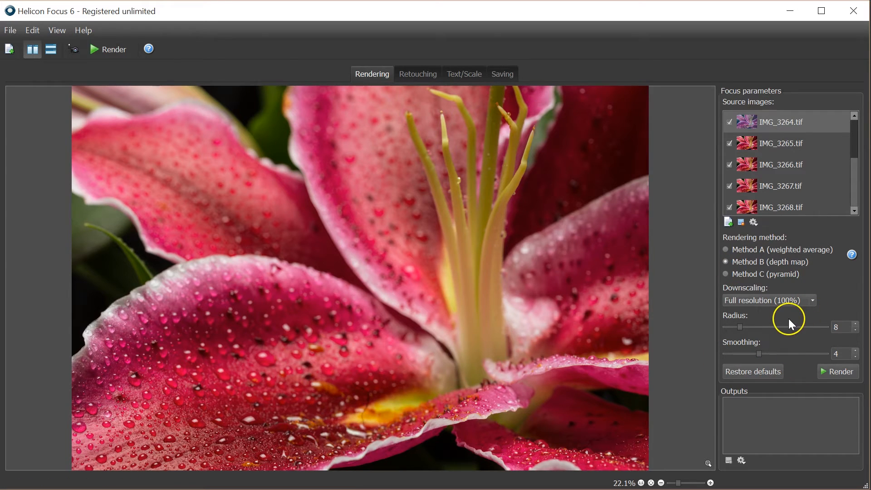
click(837, 376)
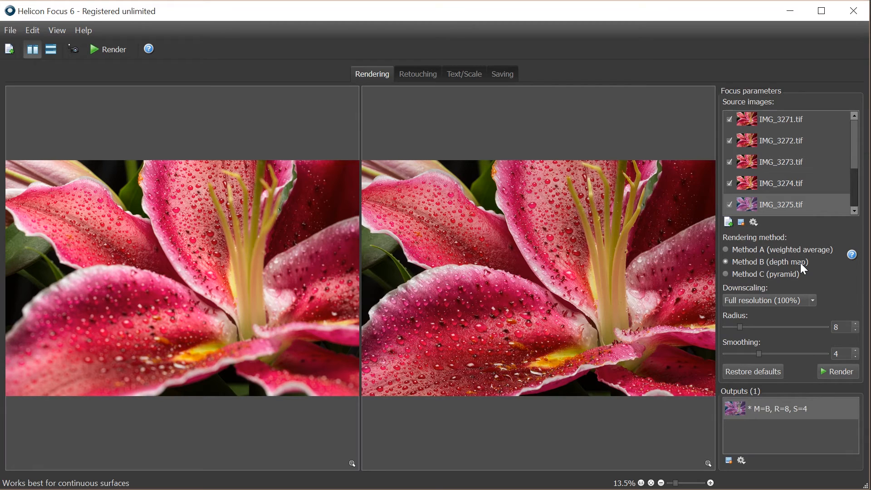
click(504, 177)
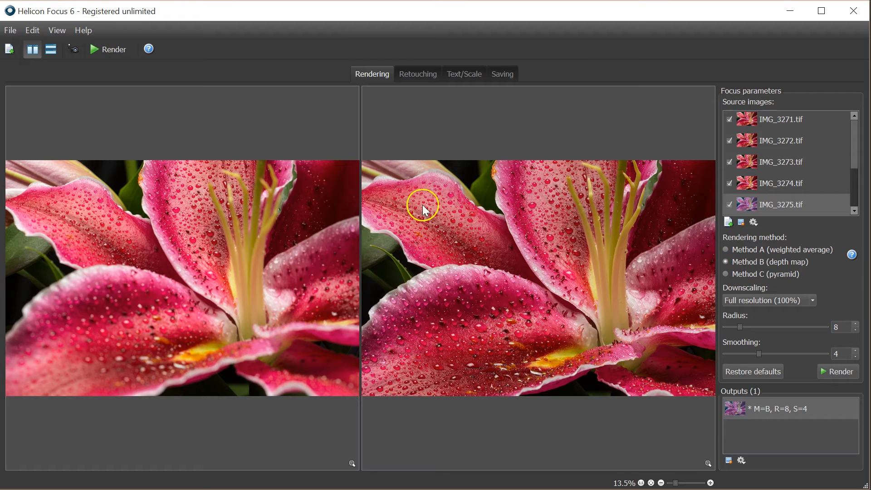
- Examine the retouching brush options and source images for the rendered stack, and open its saving options
click(419, 77)
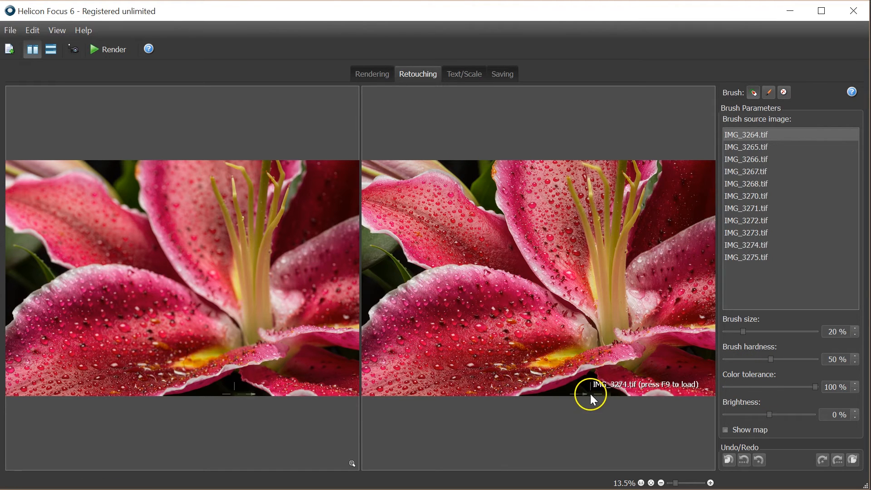
click(375, 76)
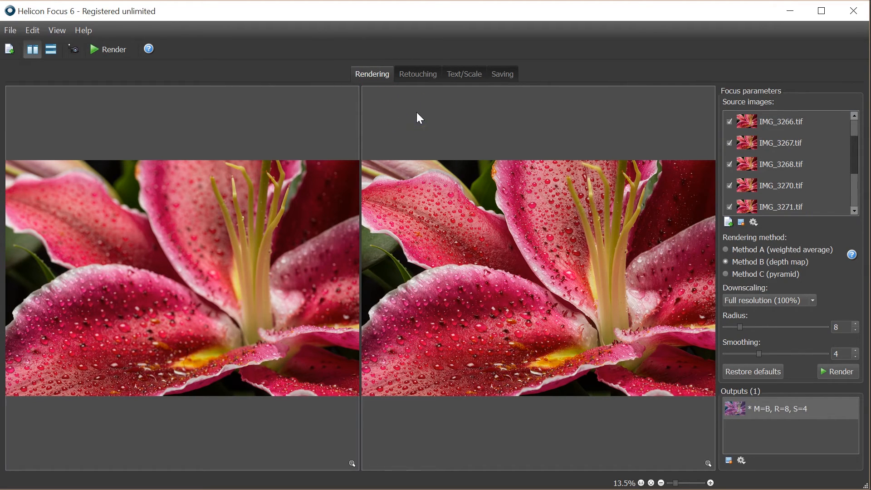
click(502, 77)
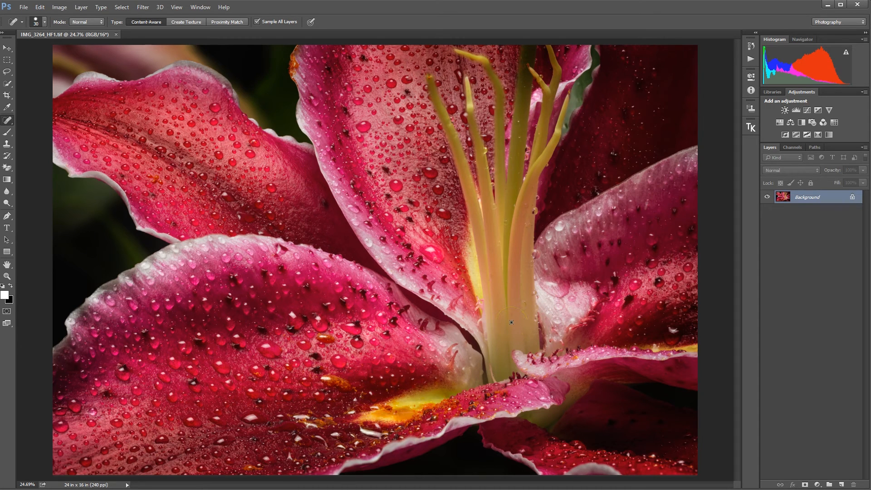
click(773, 432)
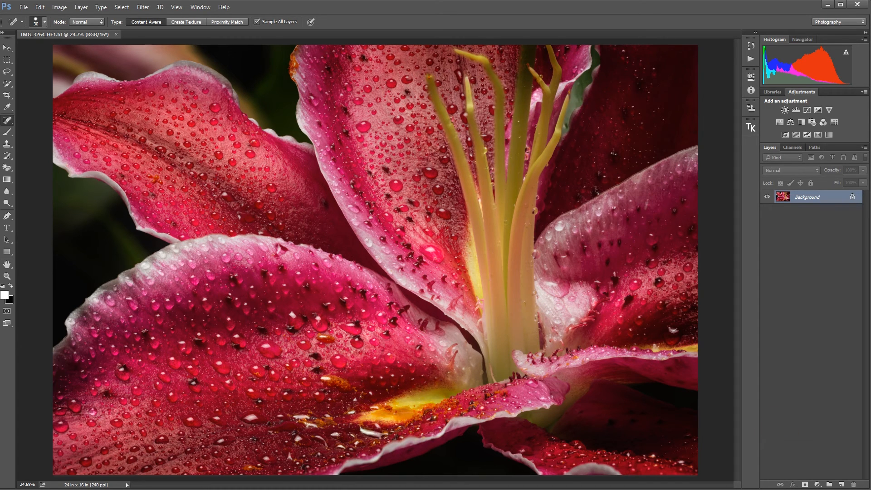